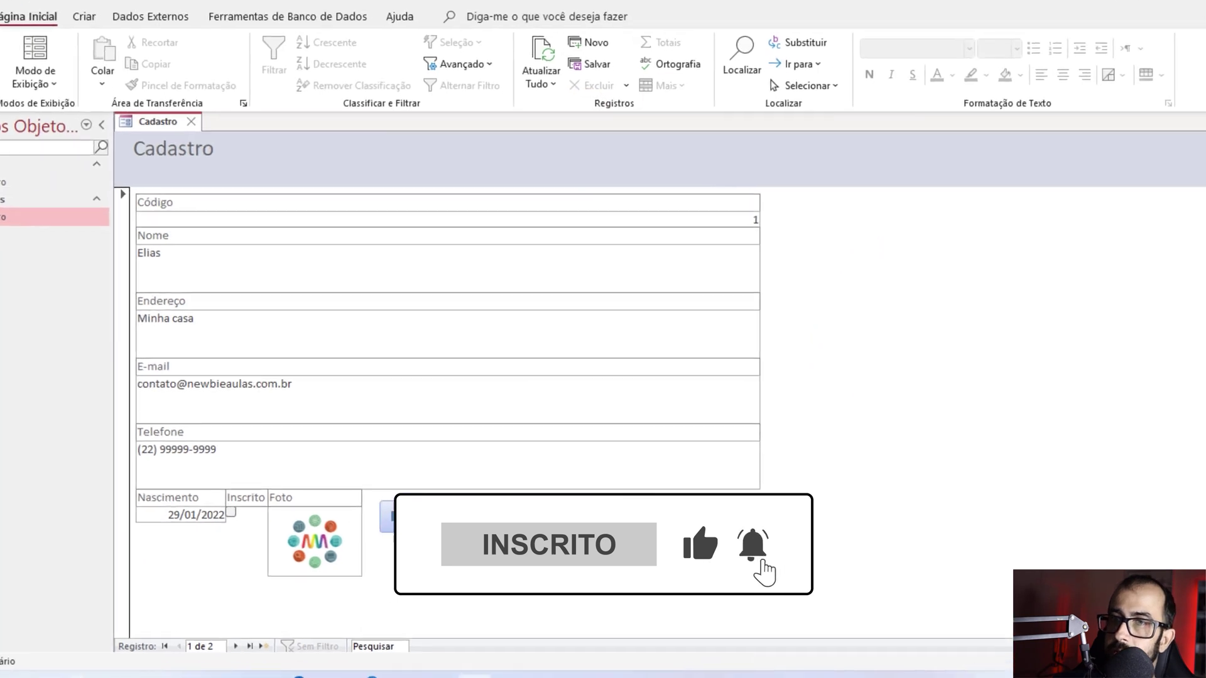
Step: Run the Minha macro draw on the Cadastro form and confirm it with no maximum, triggering error 13
click(703, 505)
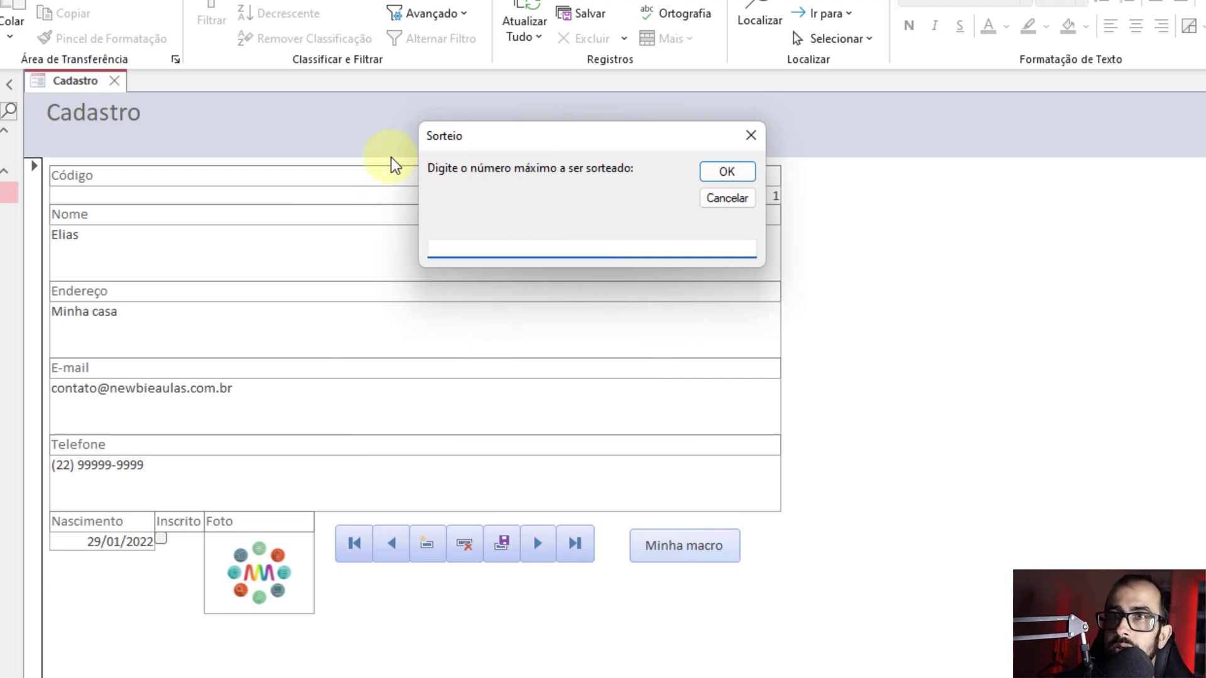
click(727, 175)
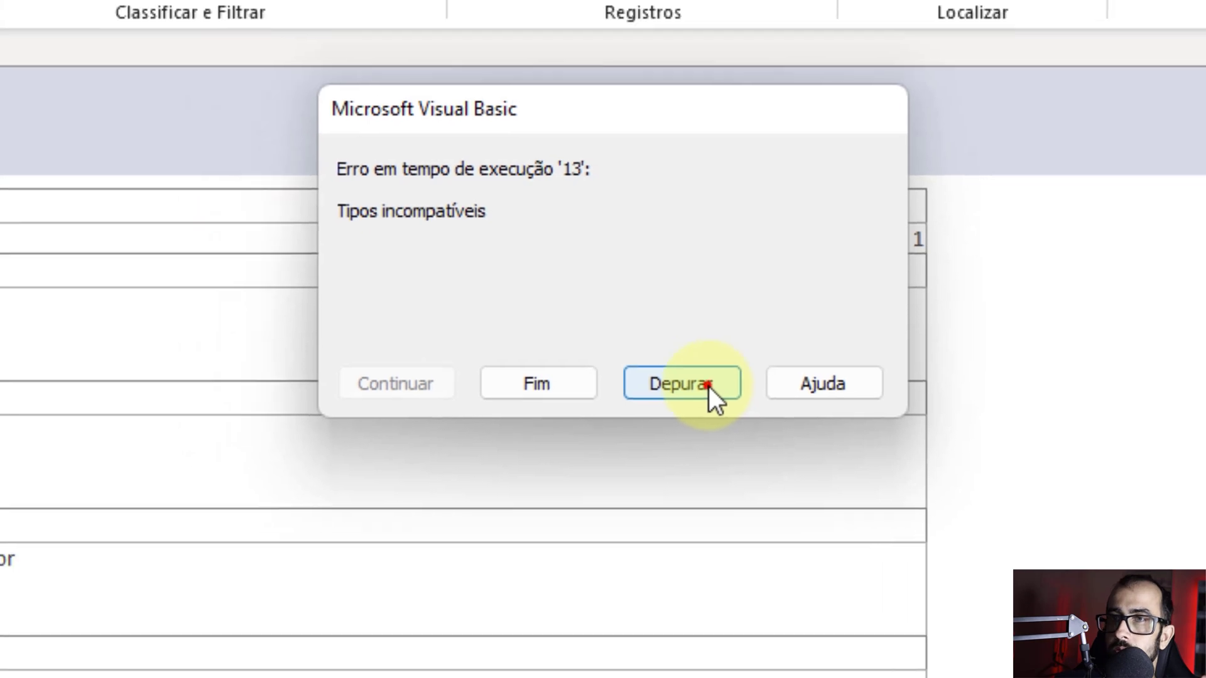
Step: Debug to the failing InputBox line in Form_Cadastro, then reset to leave break mode
click(653, 357)
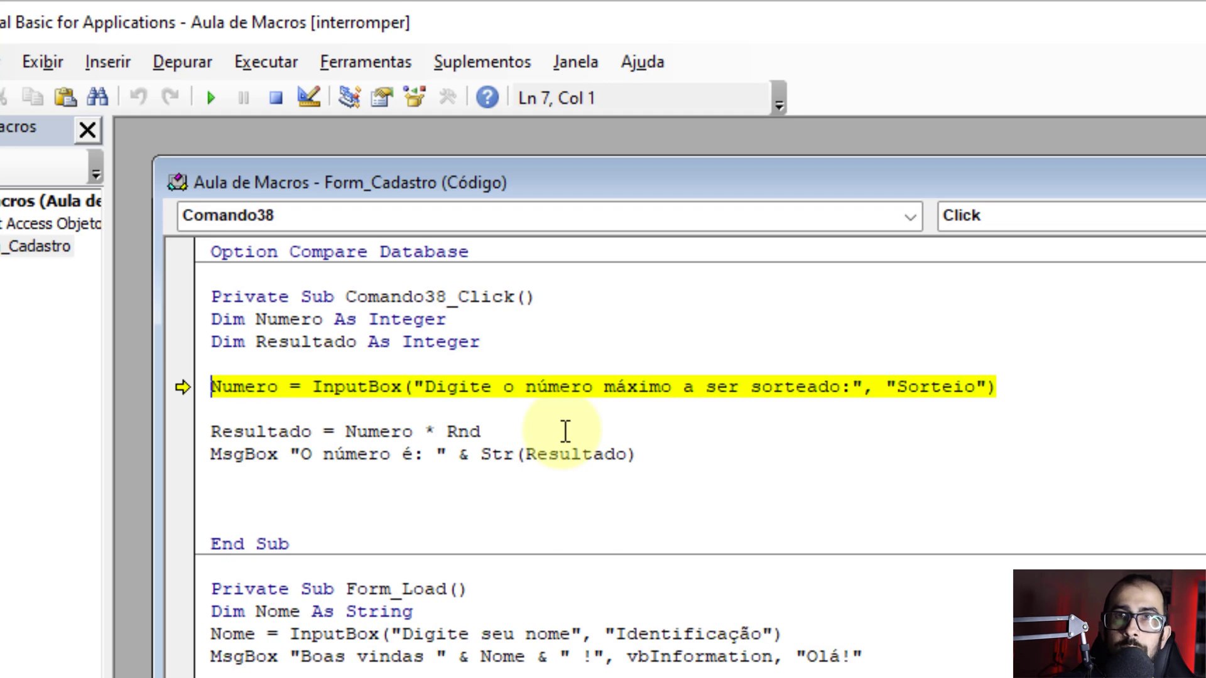
click(84, 126)
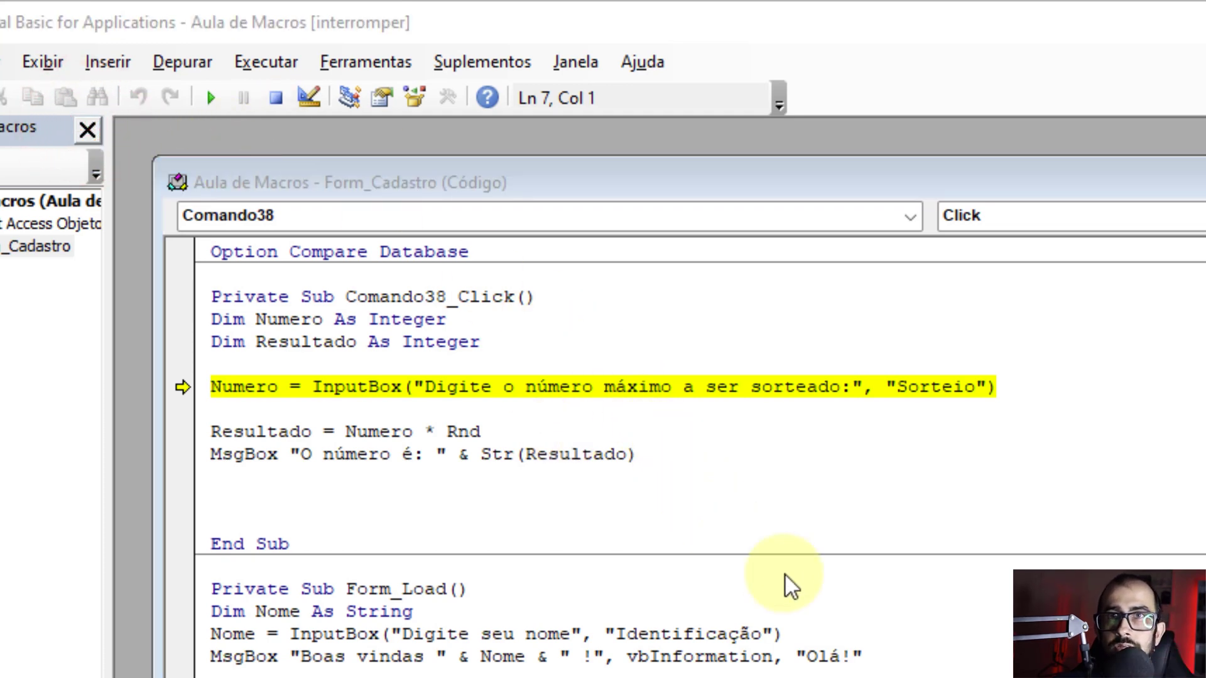
click(275, 99)
Step: Insert 'On Error Resume Next' above the Dim Numero declarations in Comando38_Click
click(443, 407)
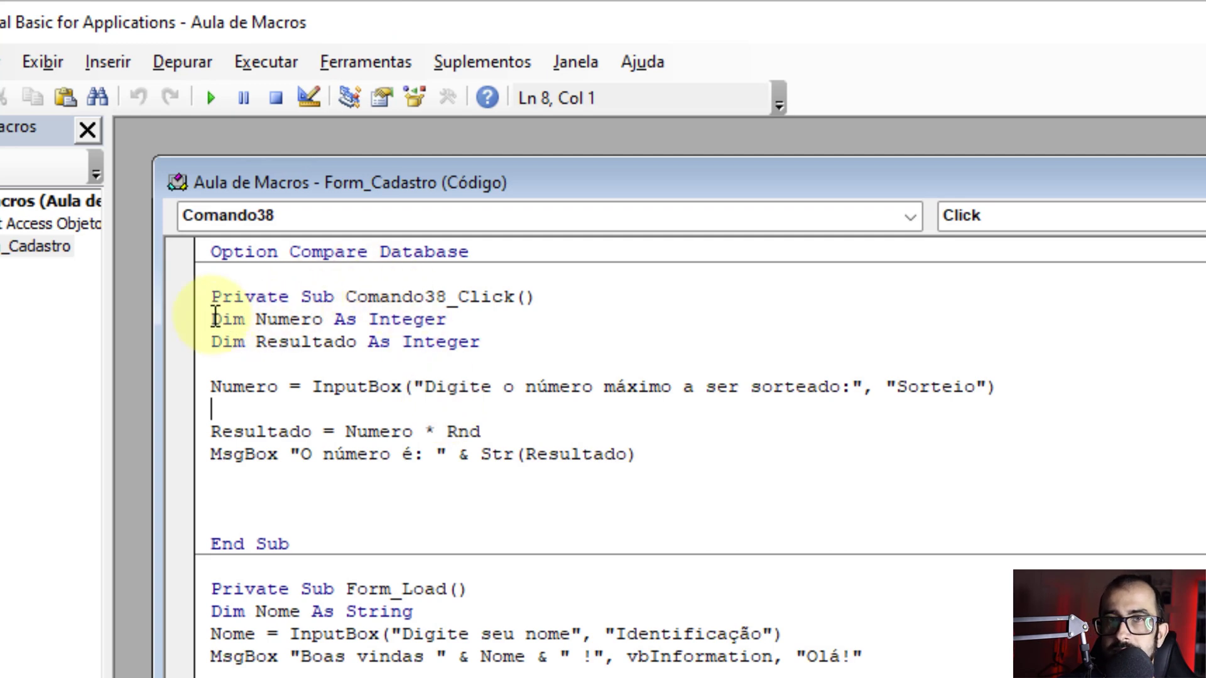
click(213, 318)
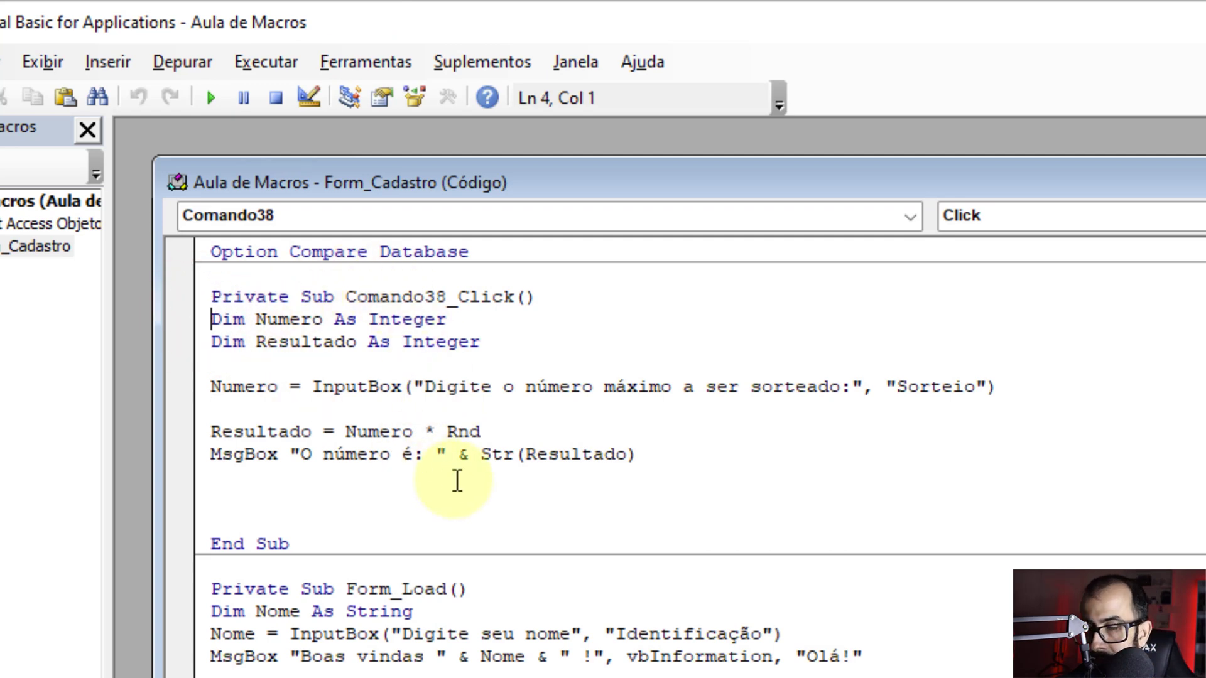
key(Return)
key(Return)
key(Up)
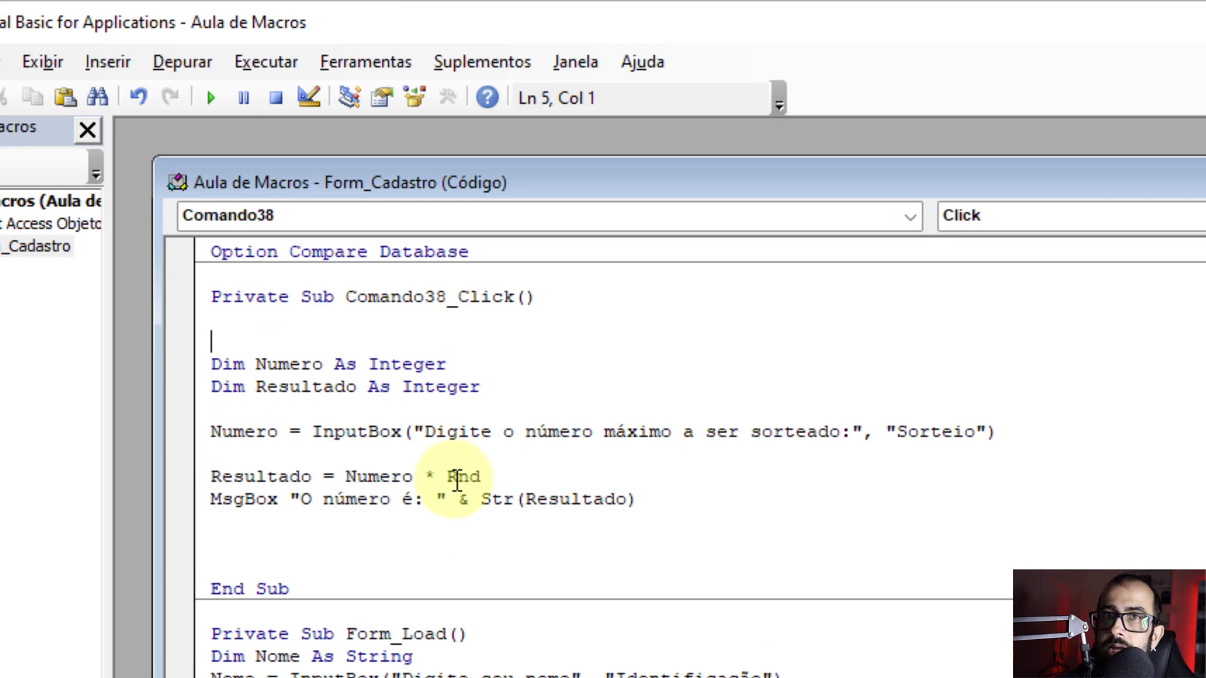
key(Return)
key(Up)
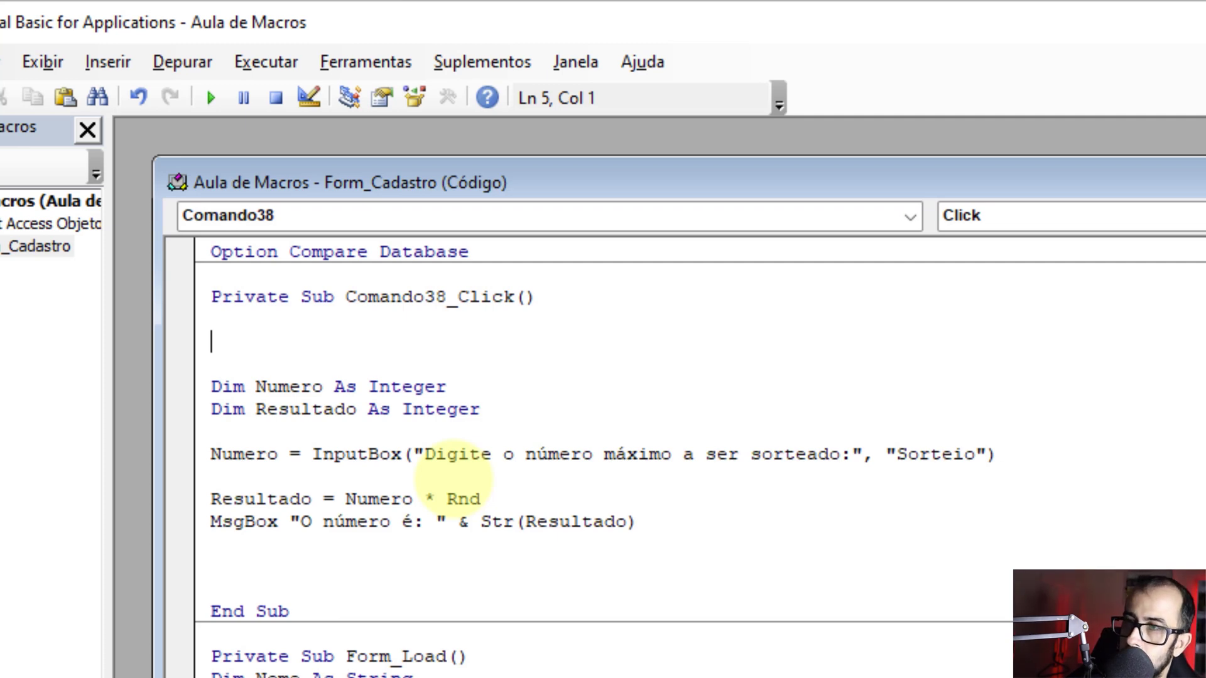
text(on e)
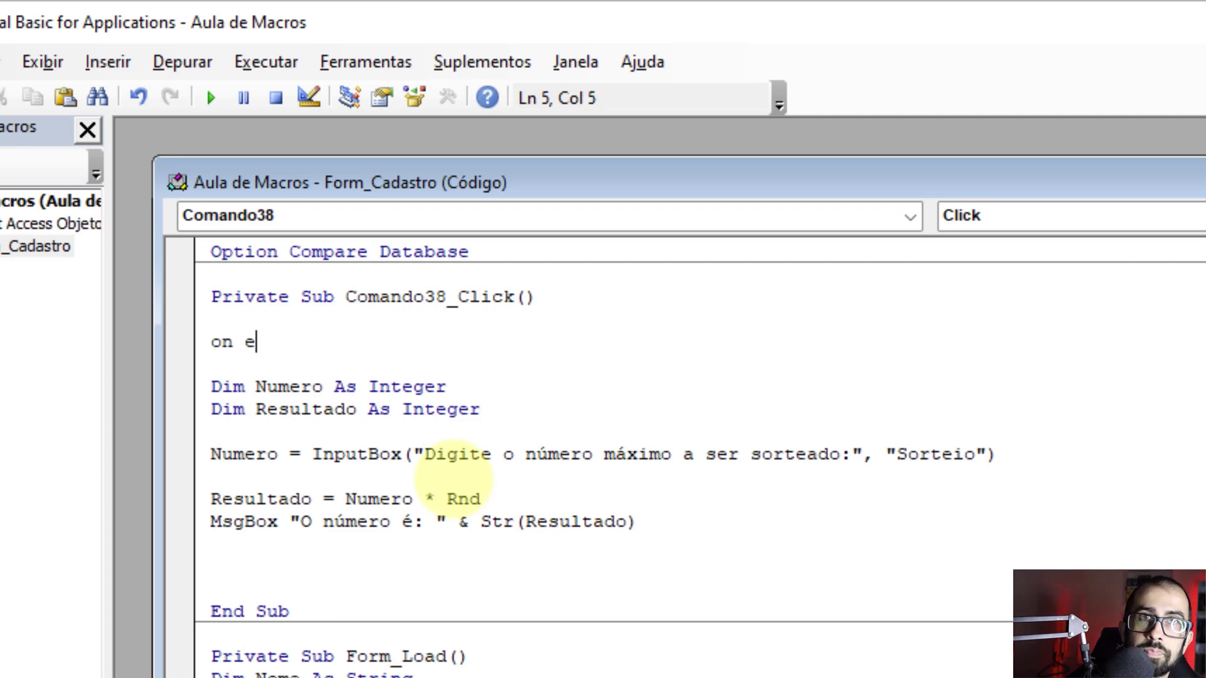
text(rror)
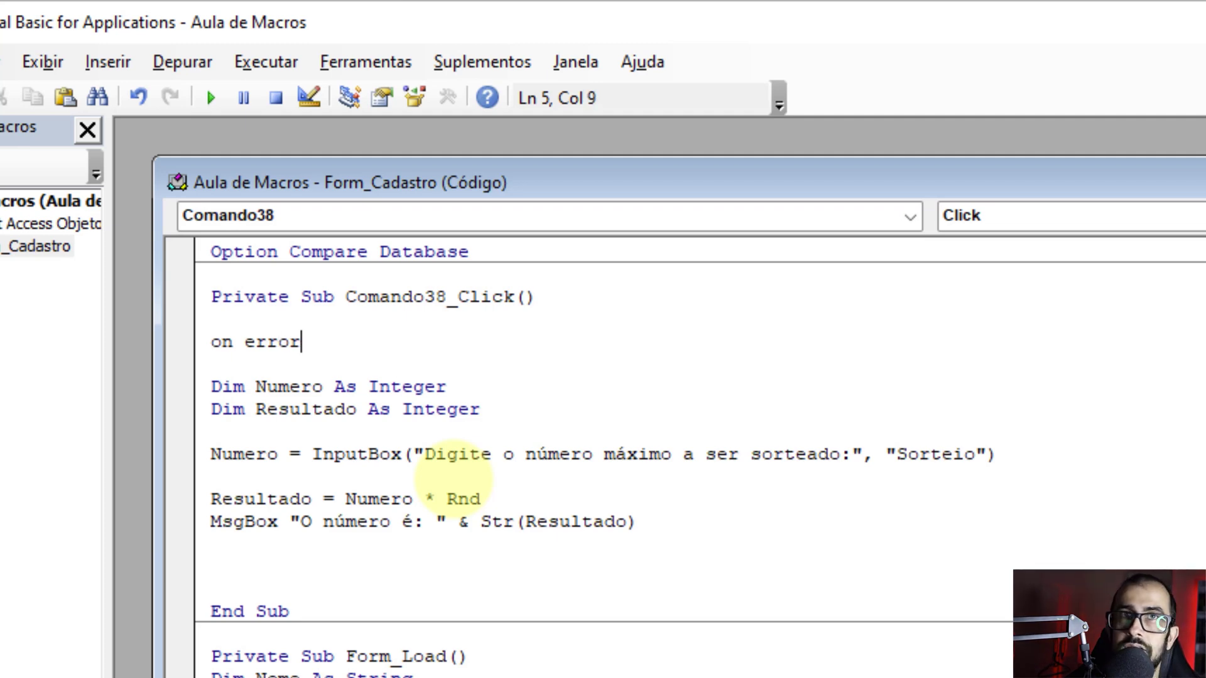
text( re)
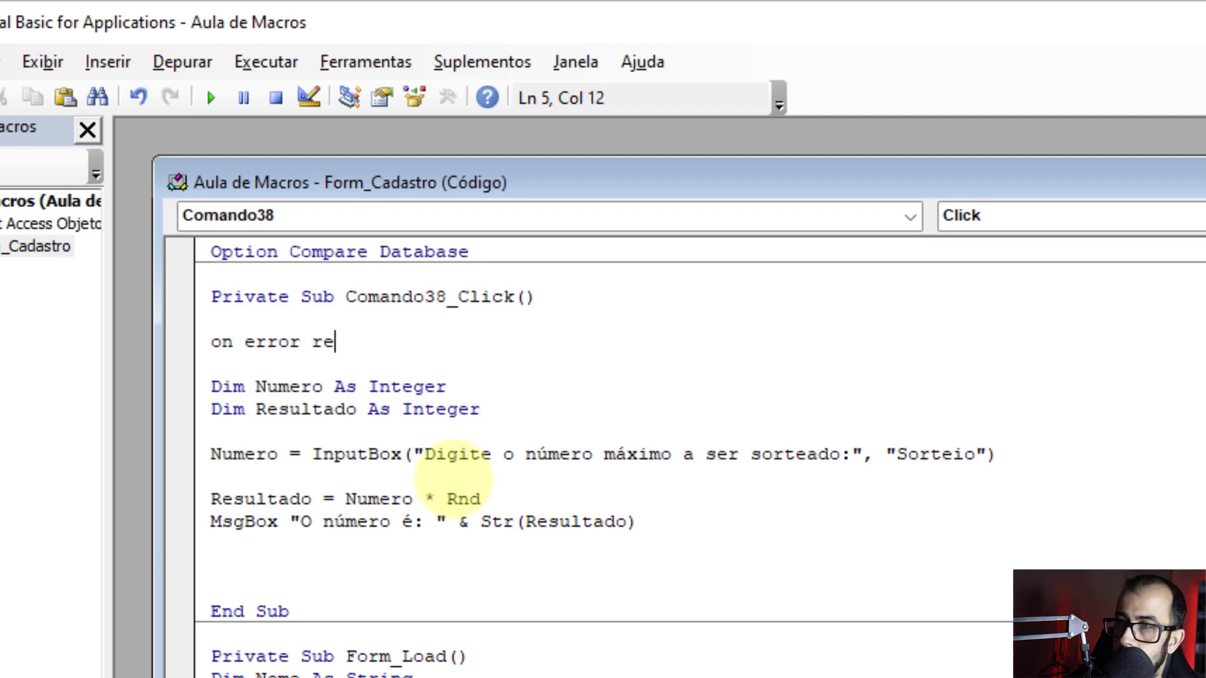
text(sume nex)
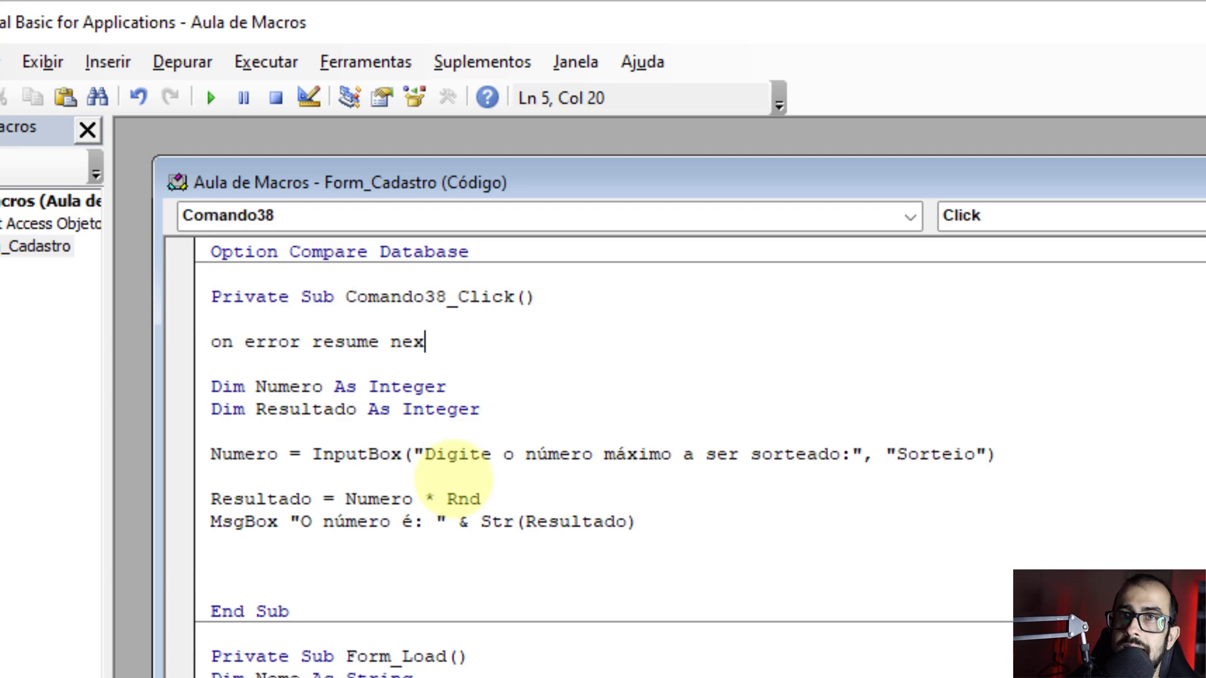
text(t)
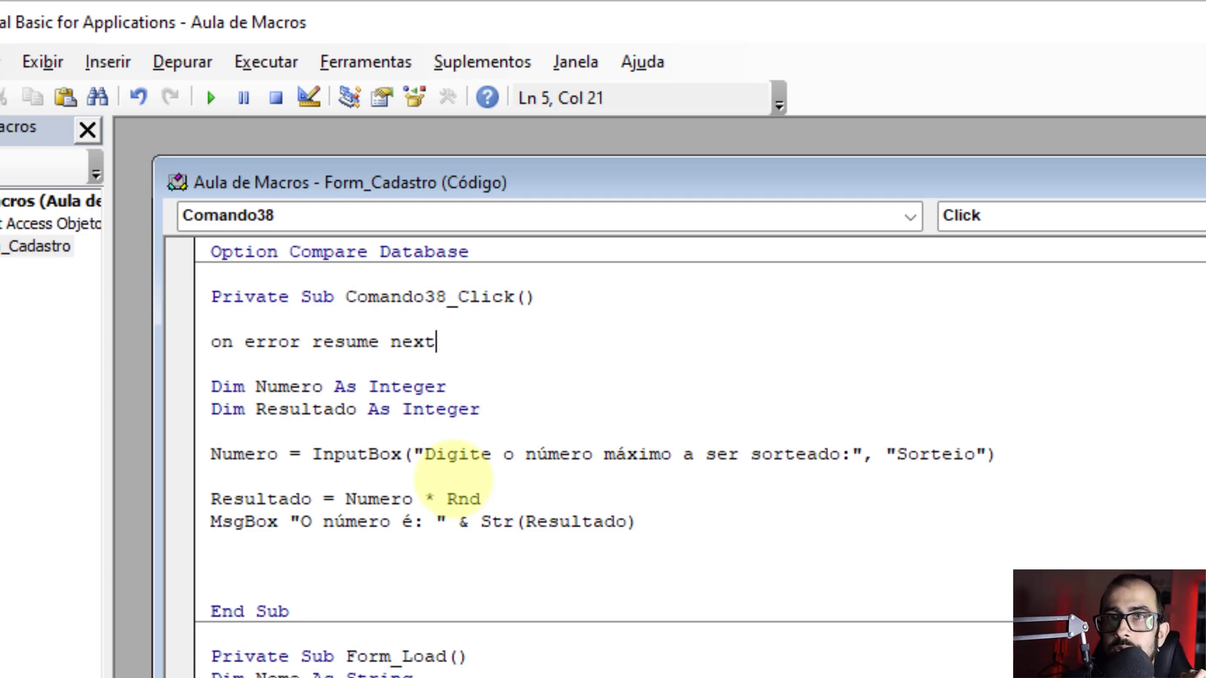
key(Return)
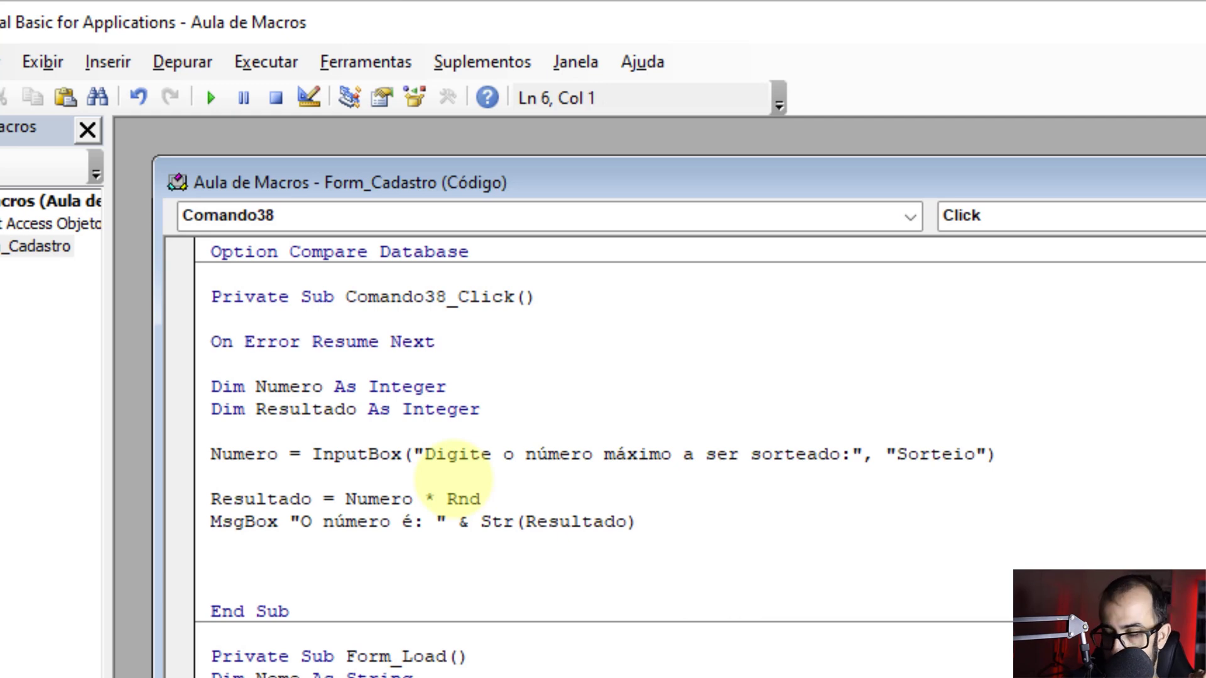
key(Down)
key(Down)
key(Down)
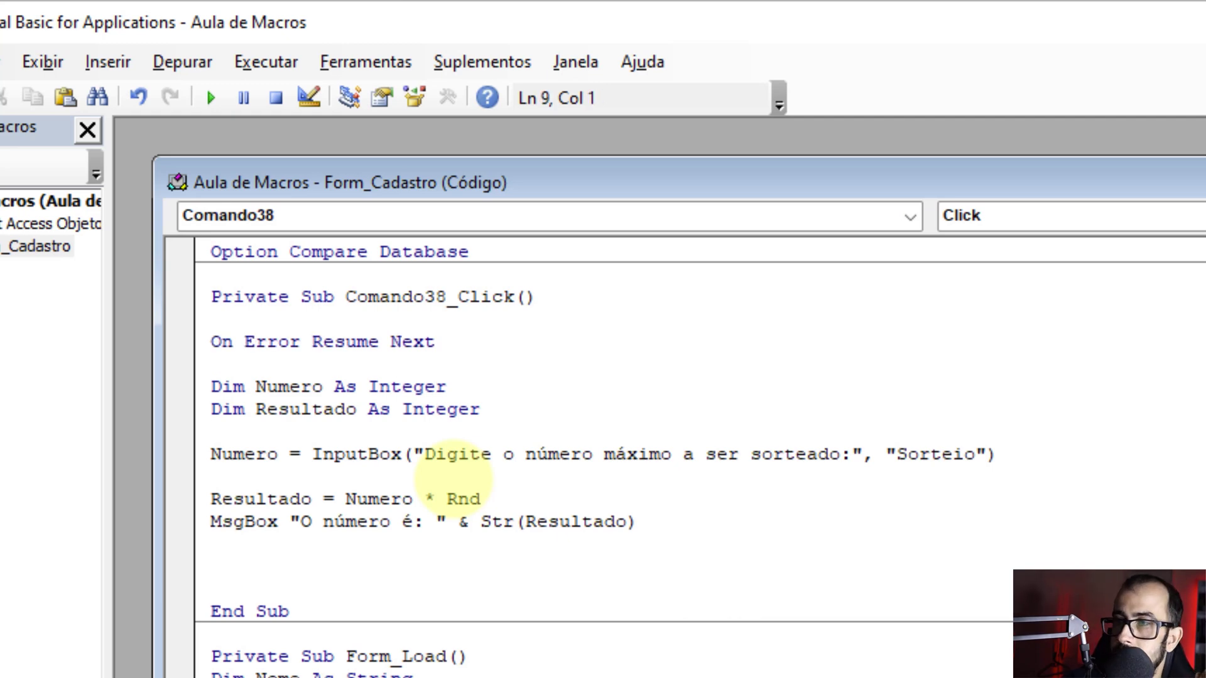
Step: Add an 'If Err = 13 Then' line below the InputBox statement
key(Up)
key(Up)
key(Up)
key(Down)
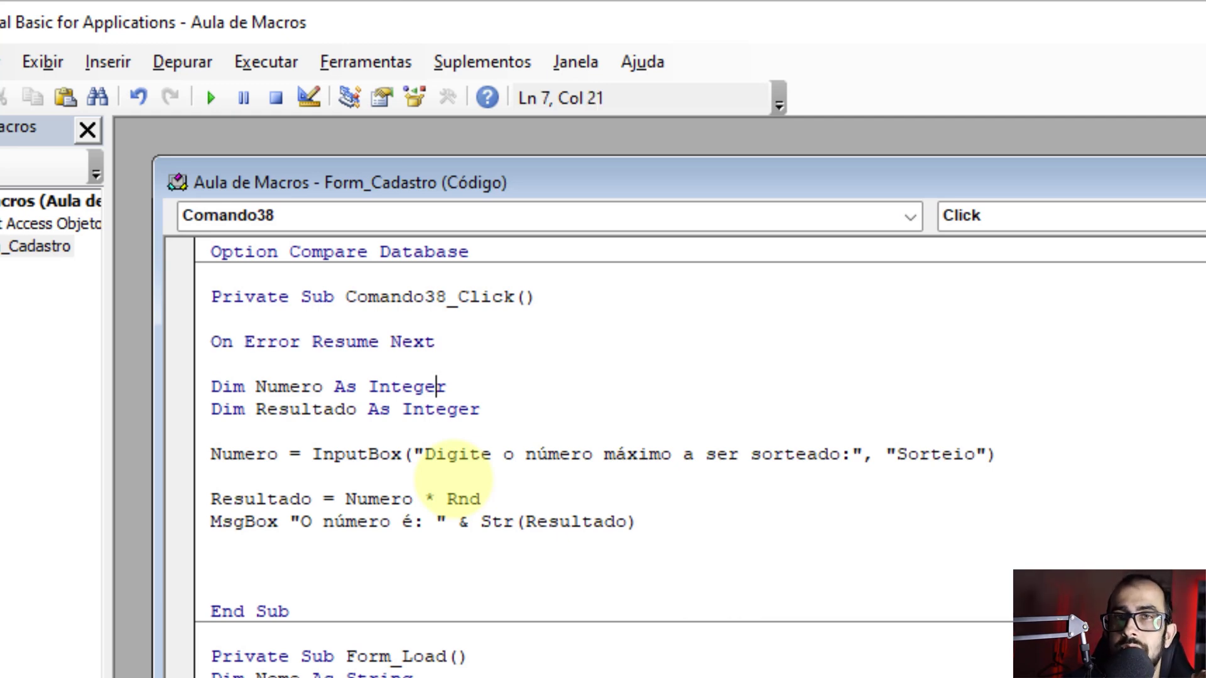
key(Down)
key(Down)
key(Down)
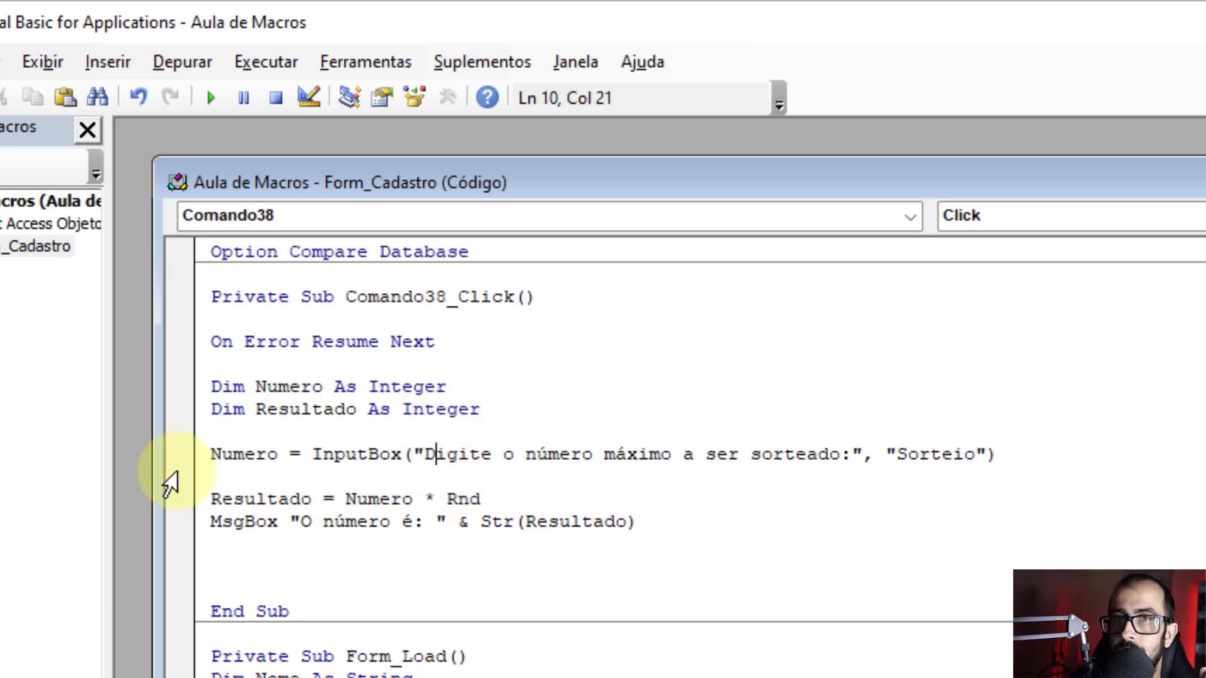
click(1077, 459)
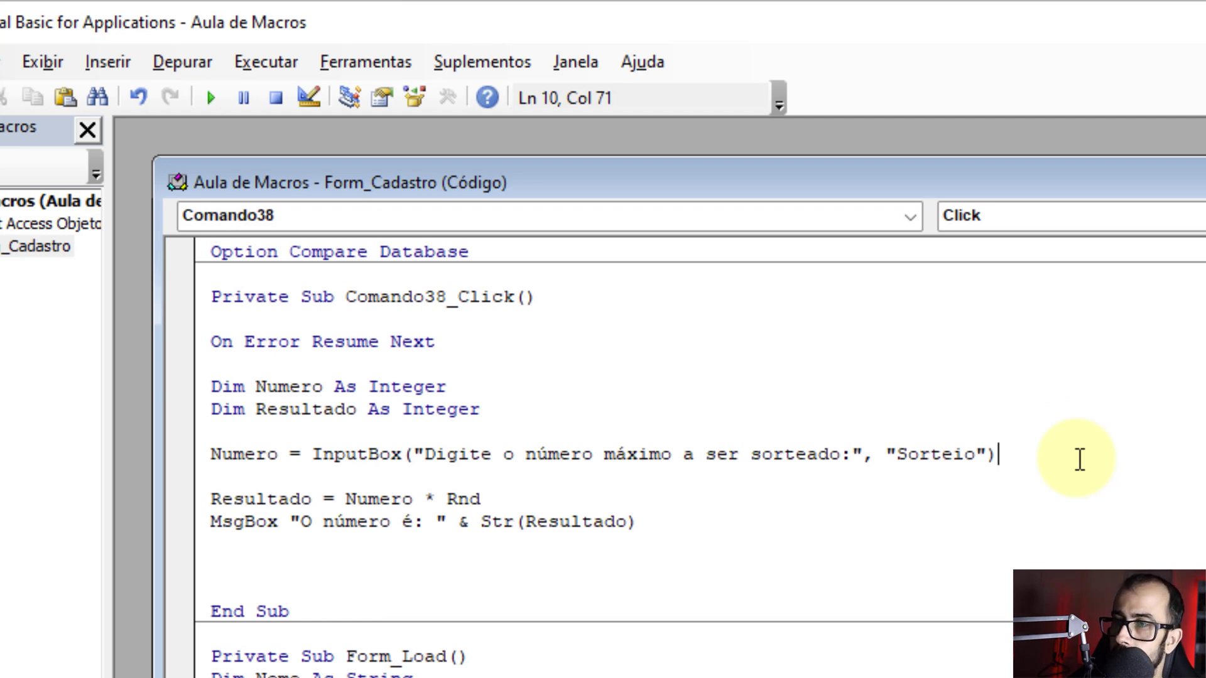
key(Return)
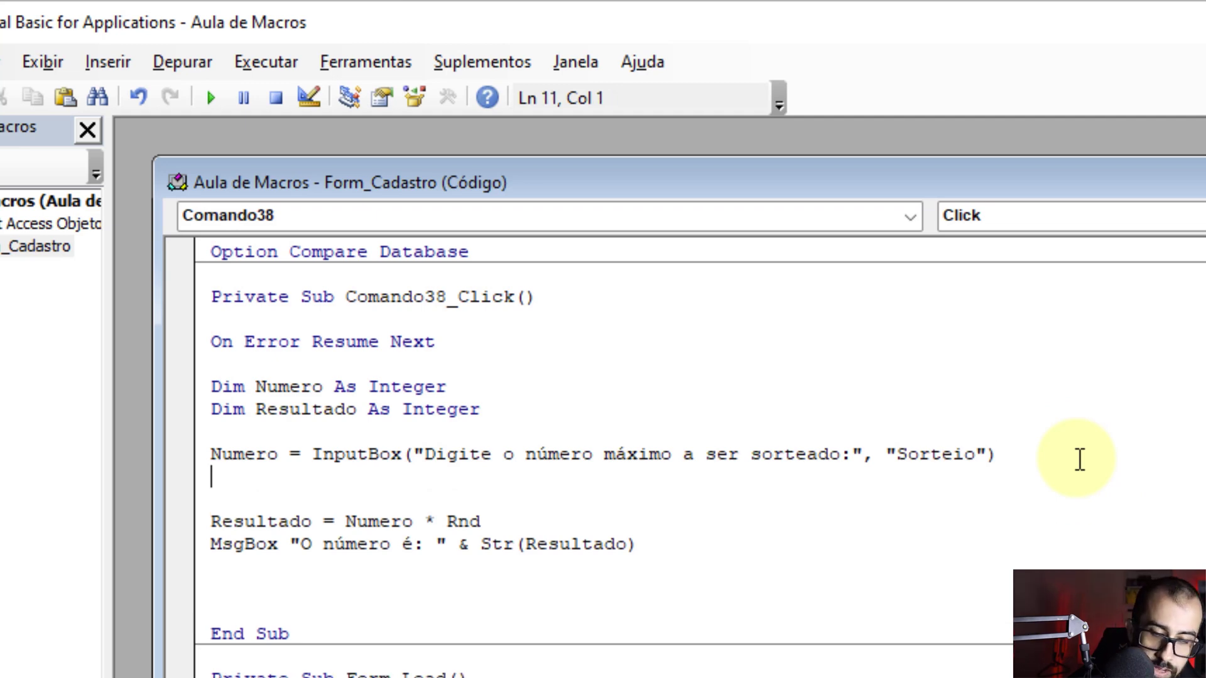
key(Return)
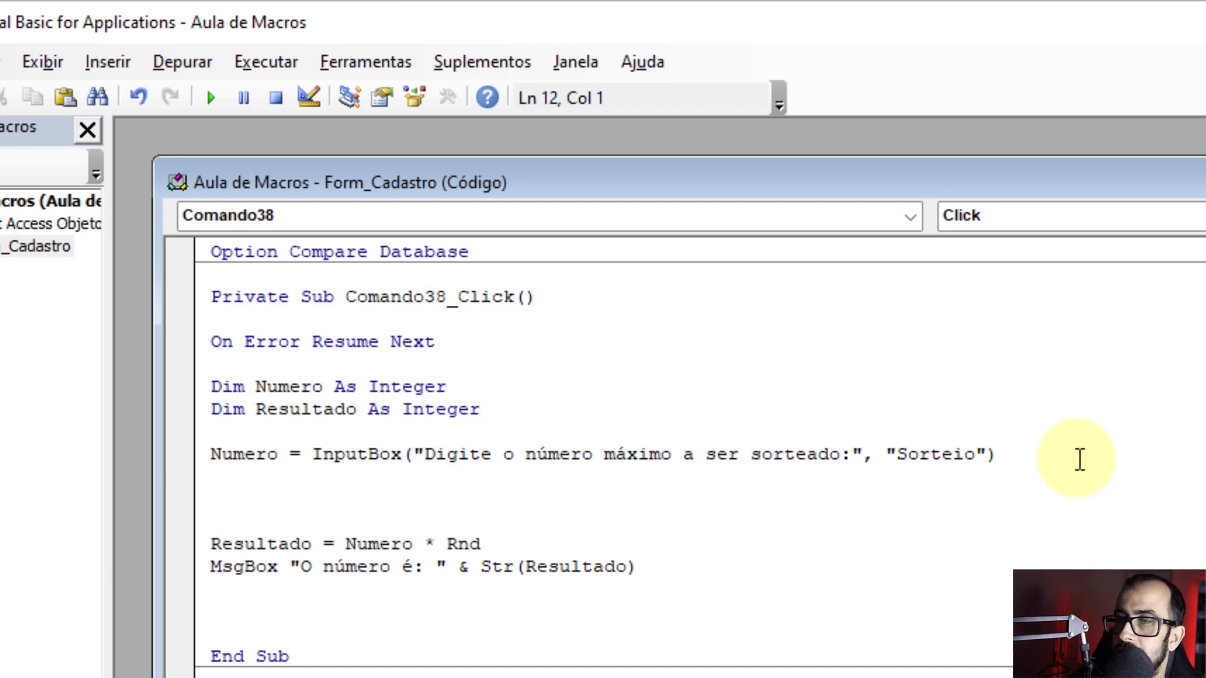
text(if)
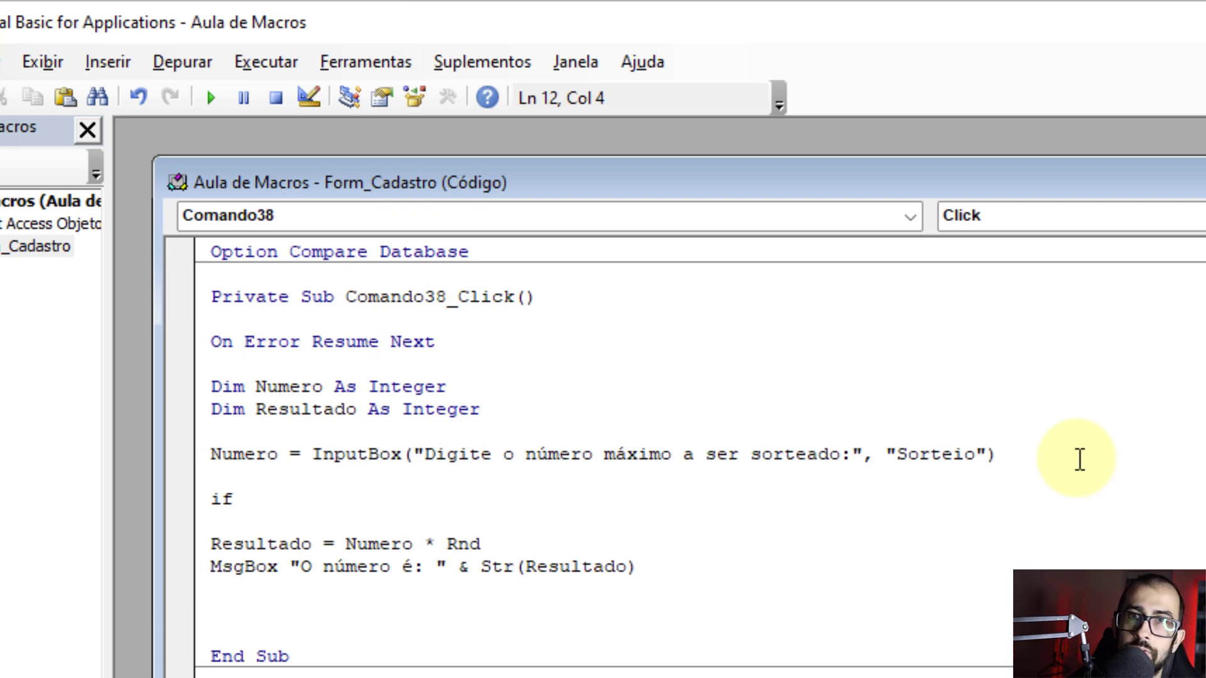
text(err=)
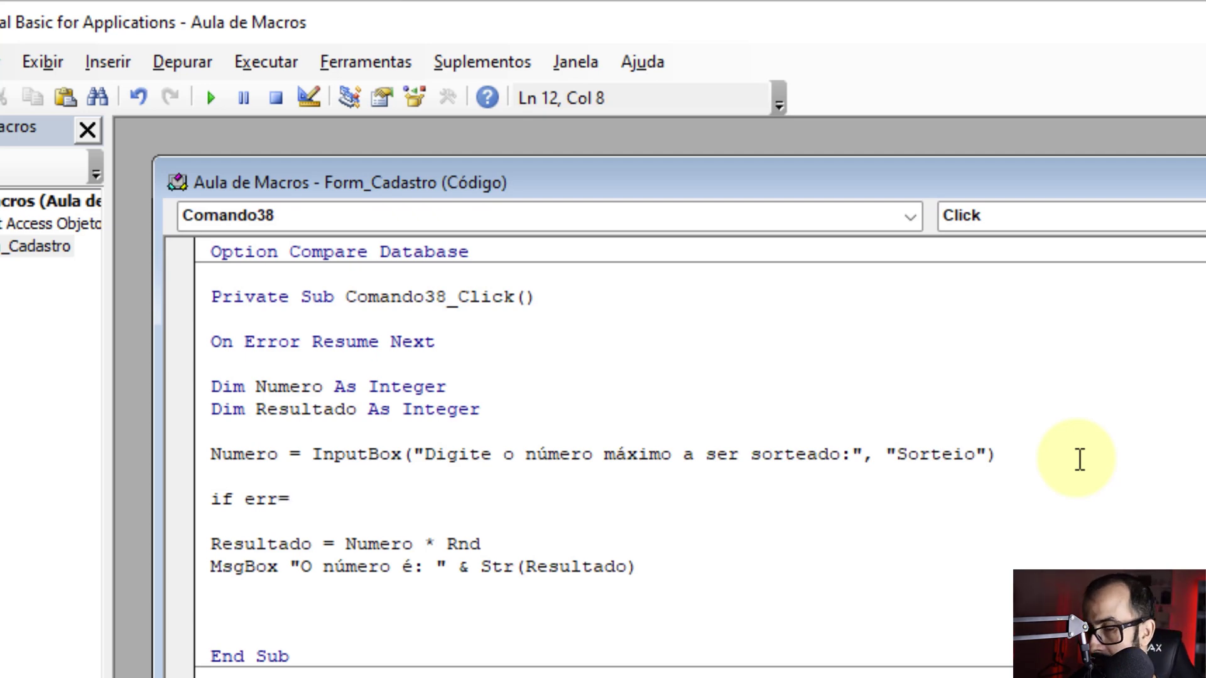
text(13)
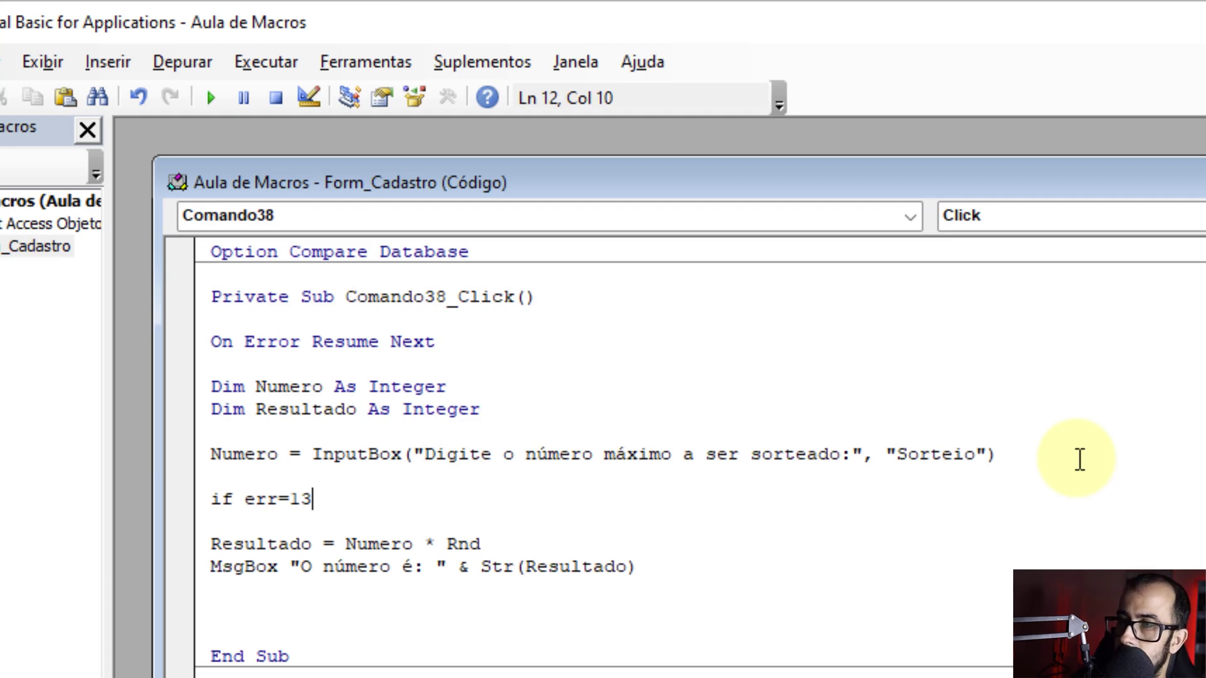
text( then)
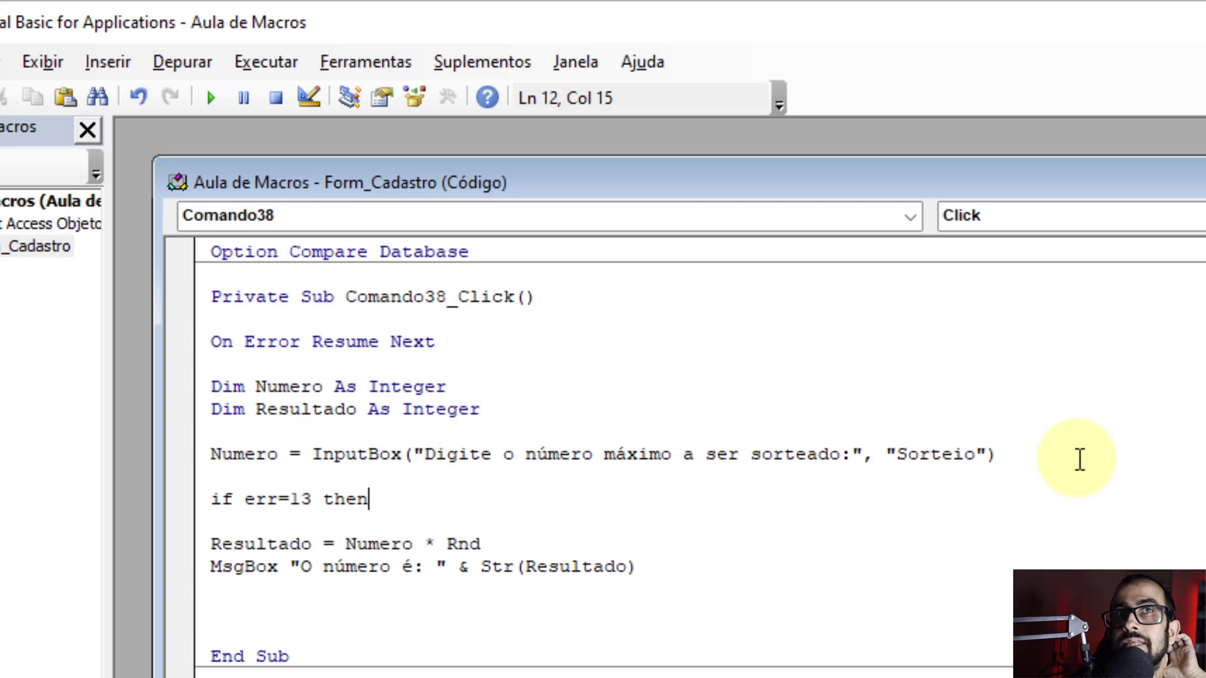
key(Return)
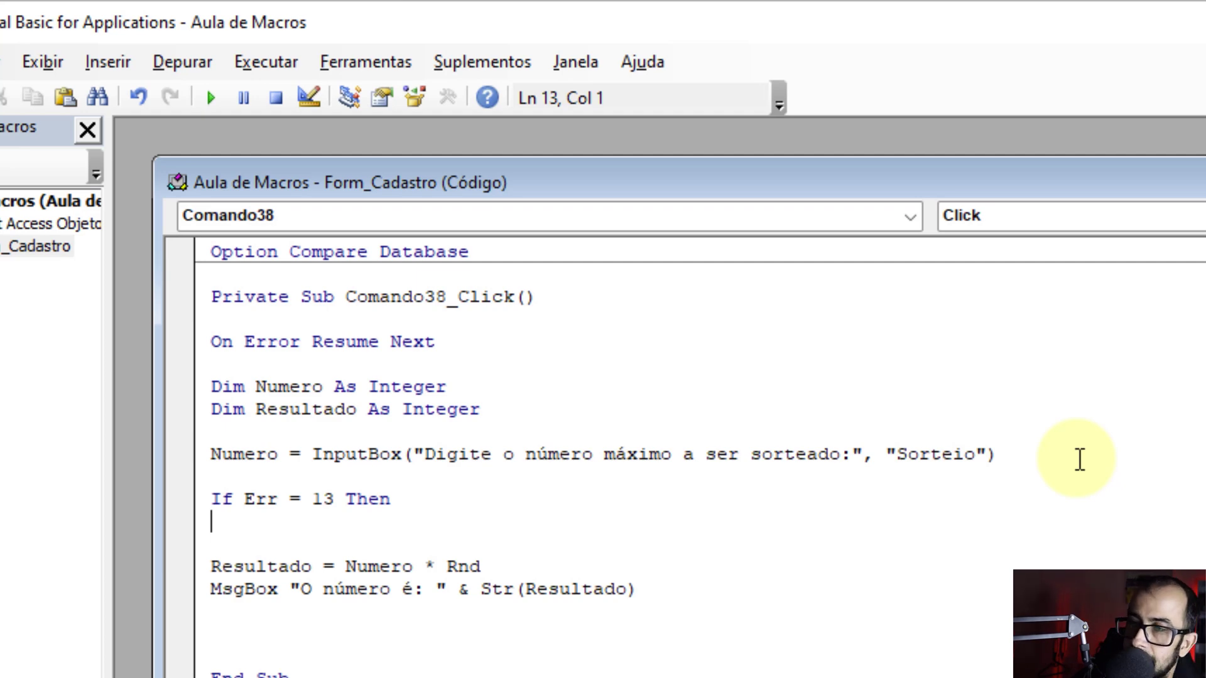
Step: Add MsgBox "Nenhum número digitado! Não será realizado sorteiro." inside the error 13 check
text(ms)
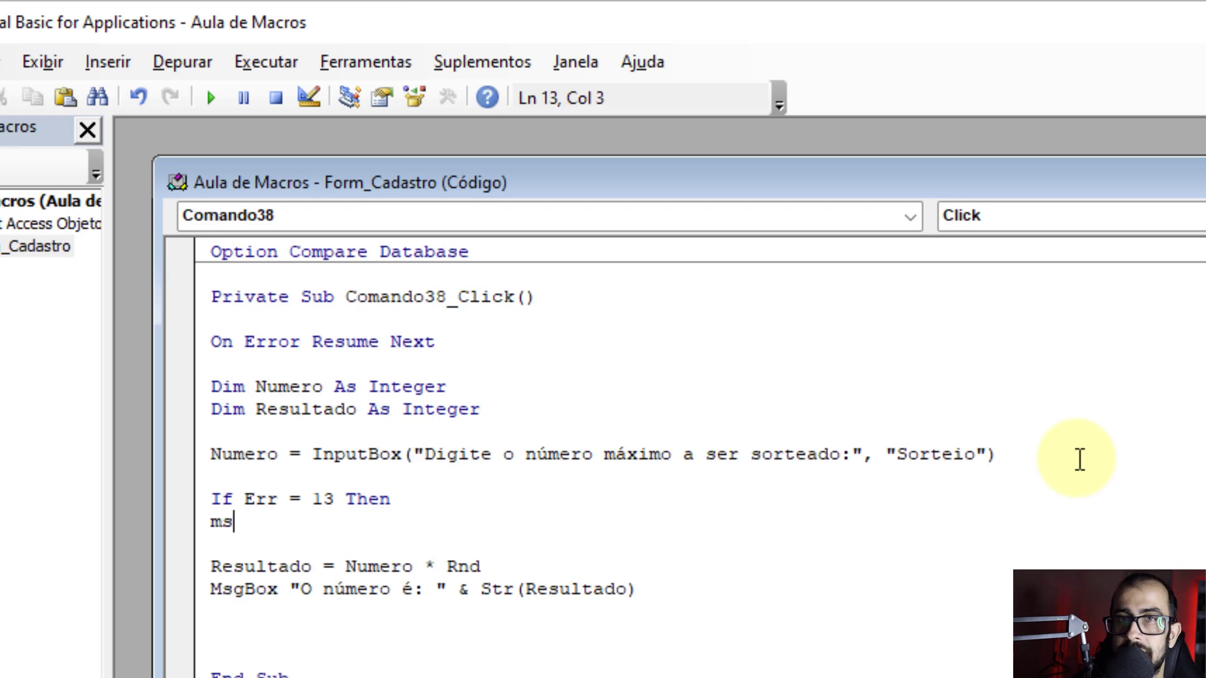
text(gbox)
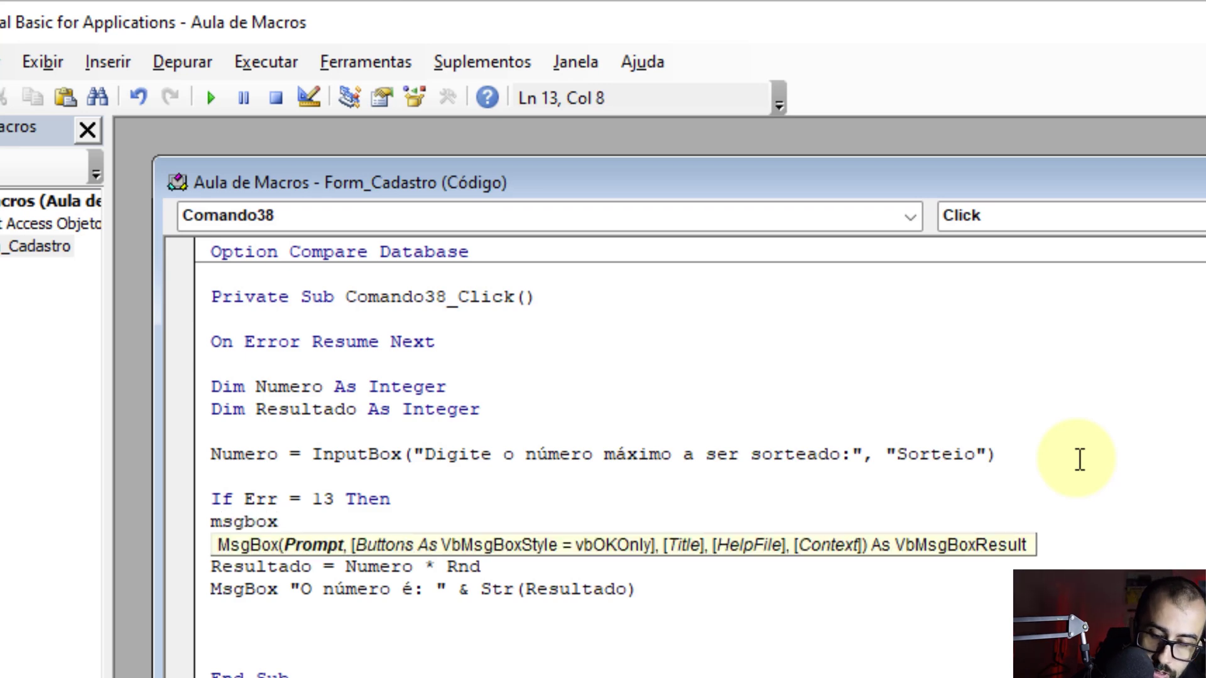
text( ")
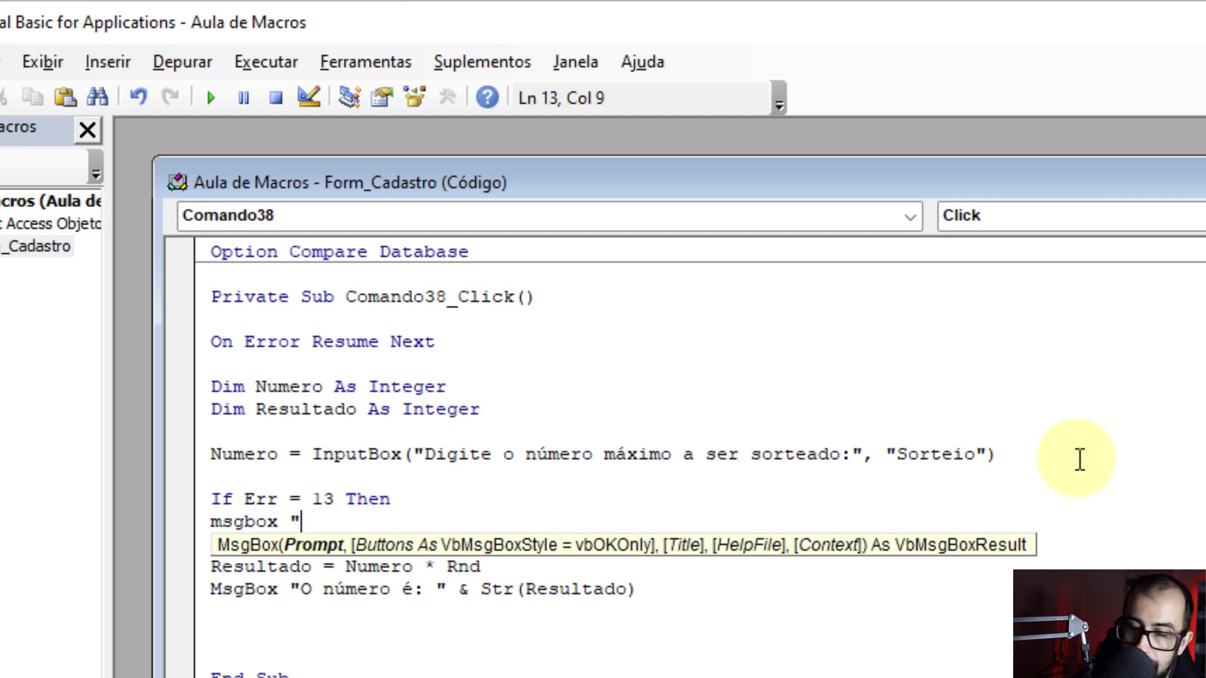
text(N)
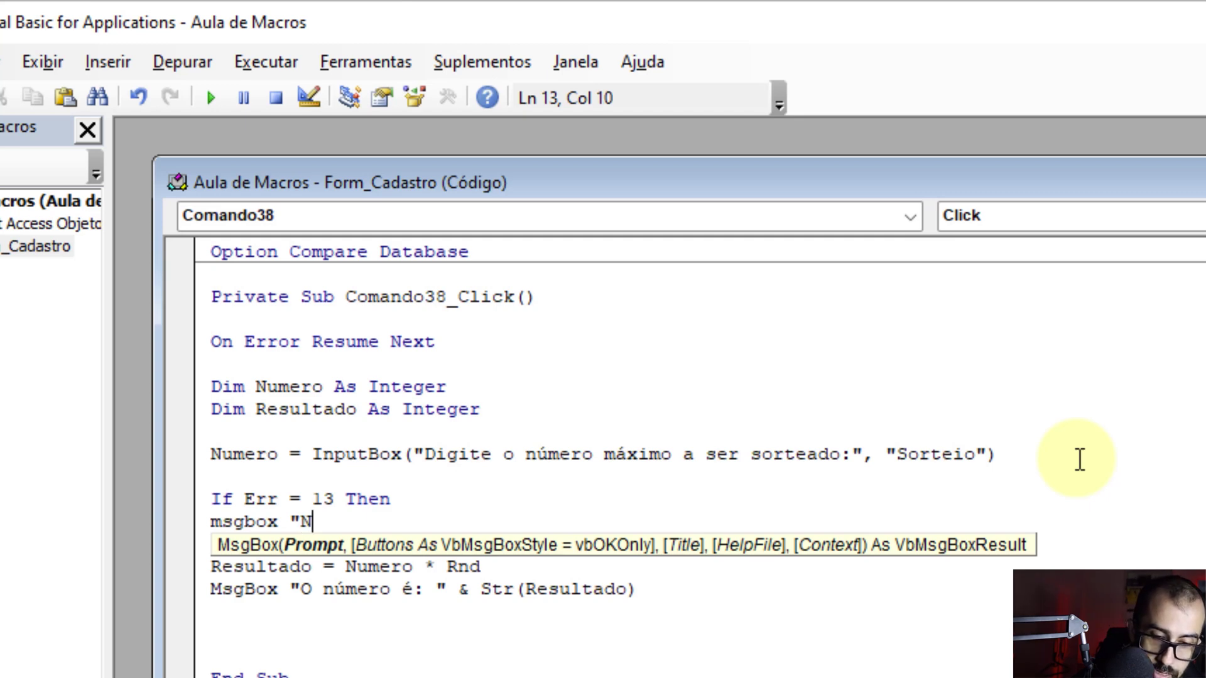
text(enhum )
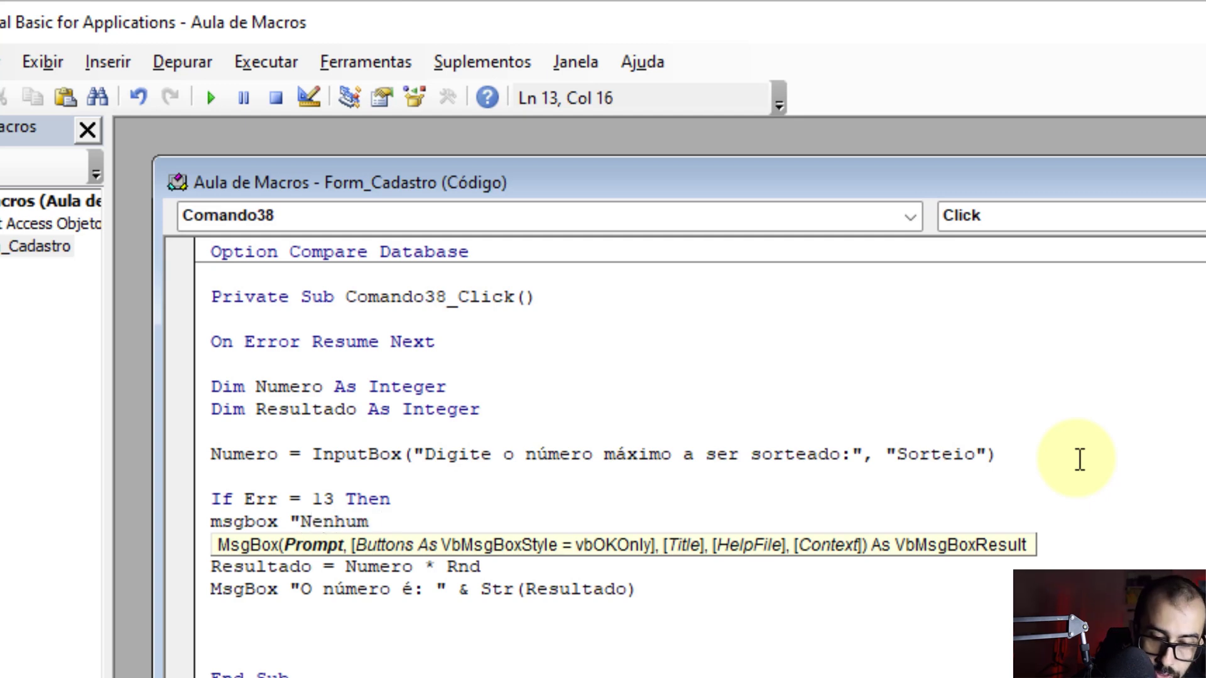
text(númeo)
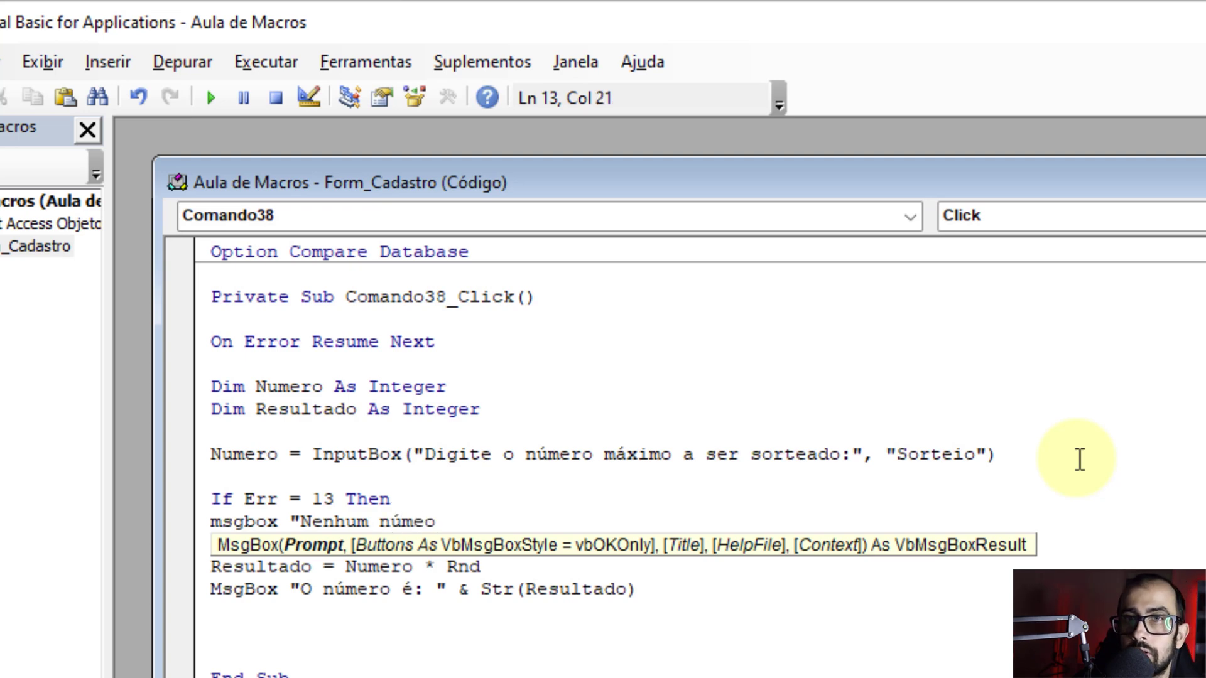
key(BackSpace)
text(ro digitado)
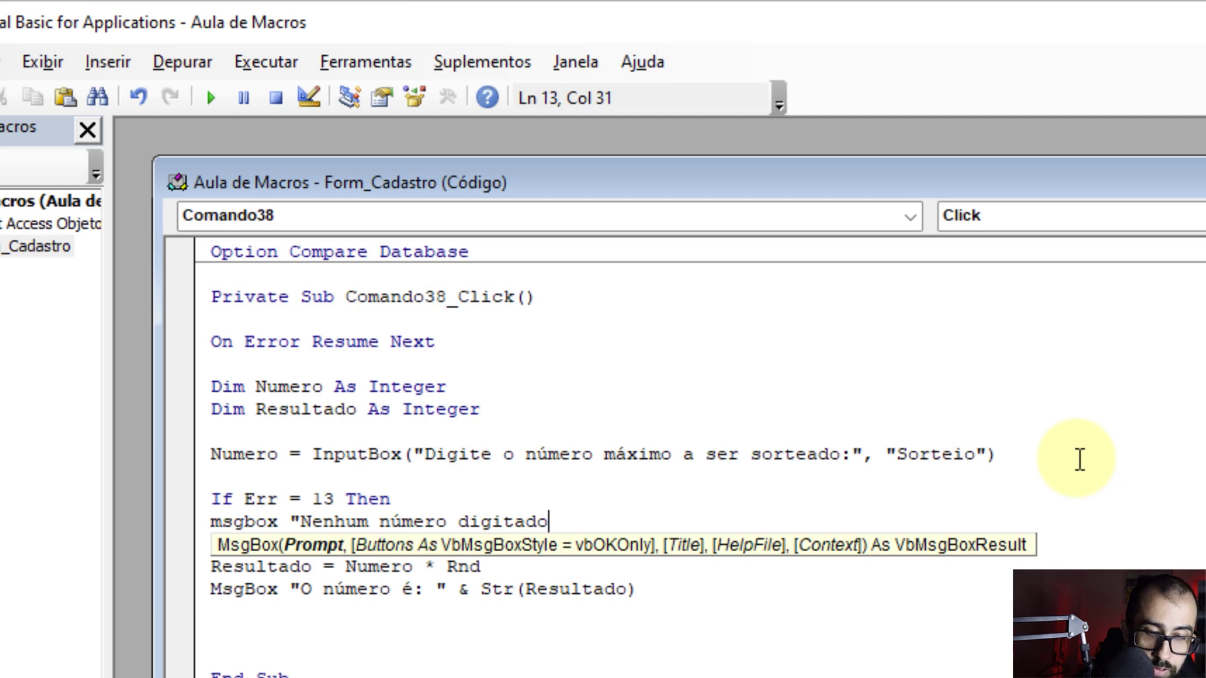
text(! )
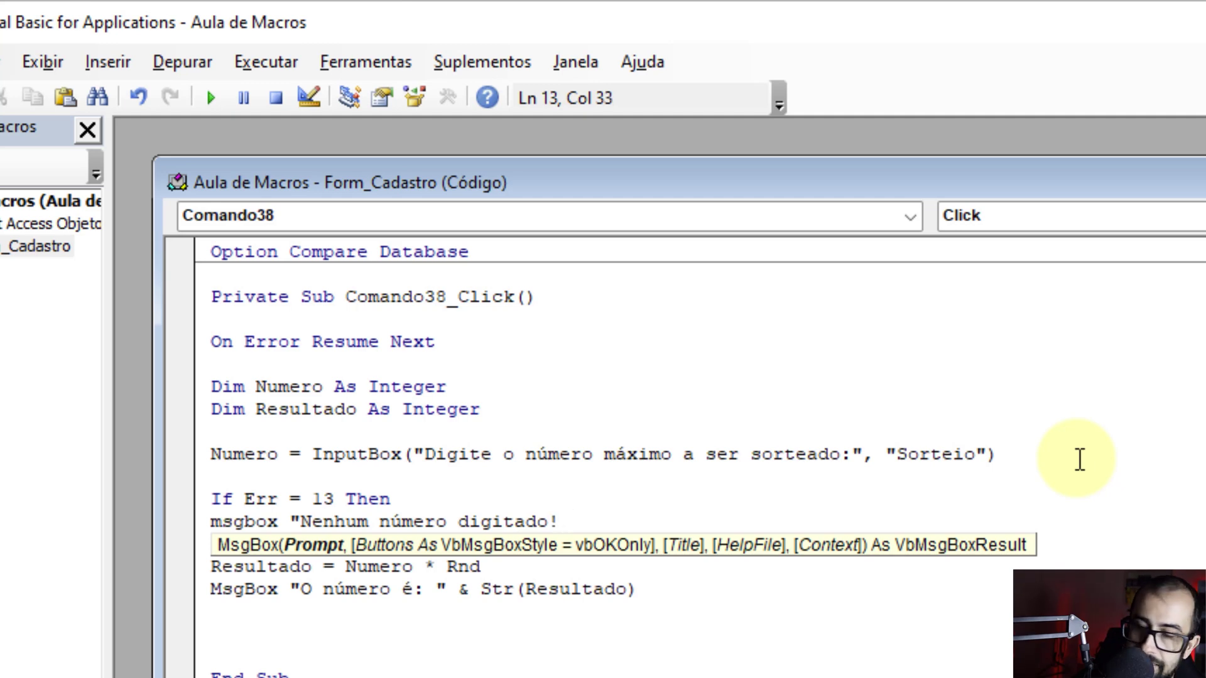
text(Não será realizado sorteiro")
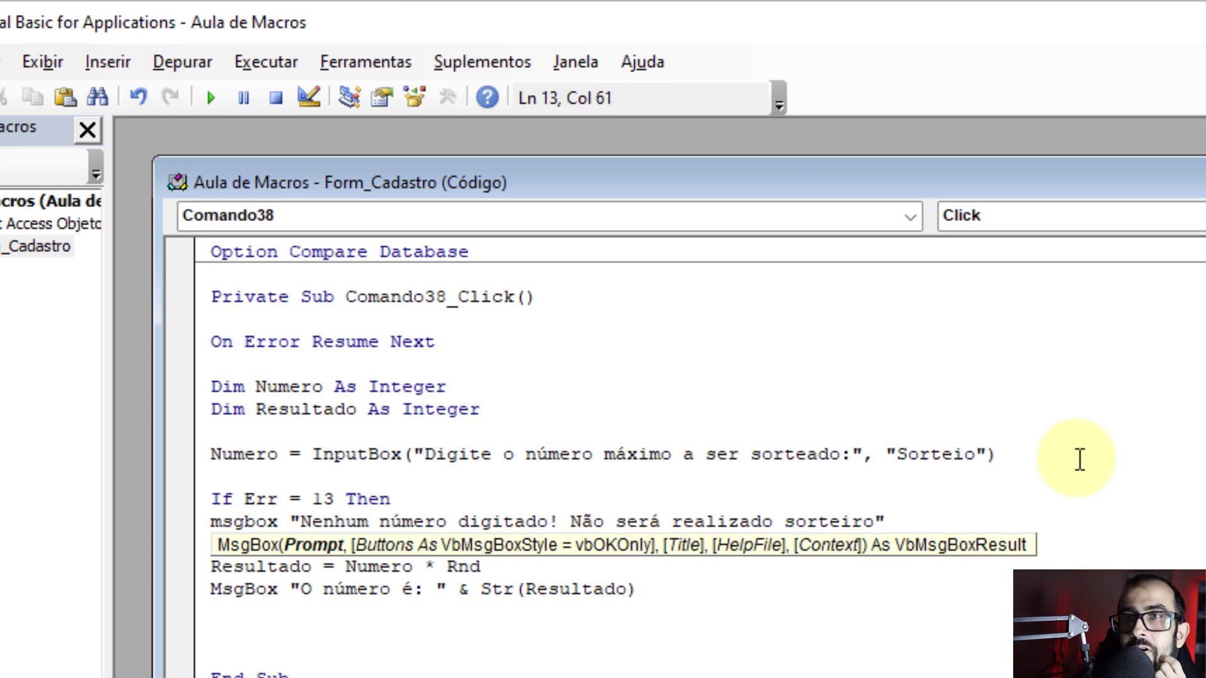
key(Left)
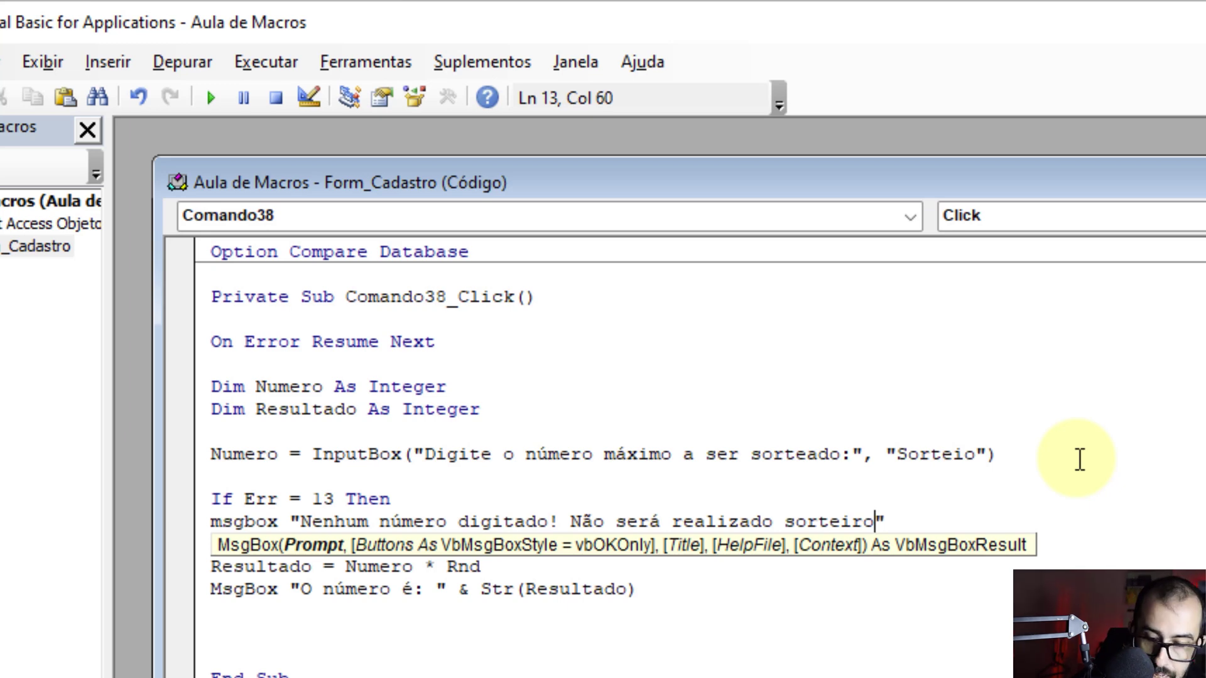
text(.)
key(Right)
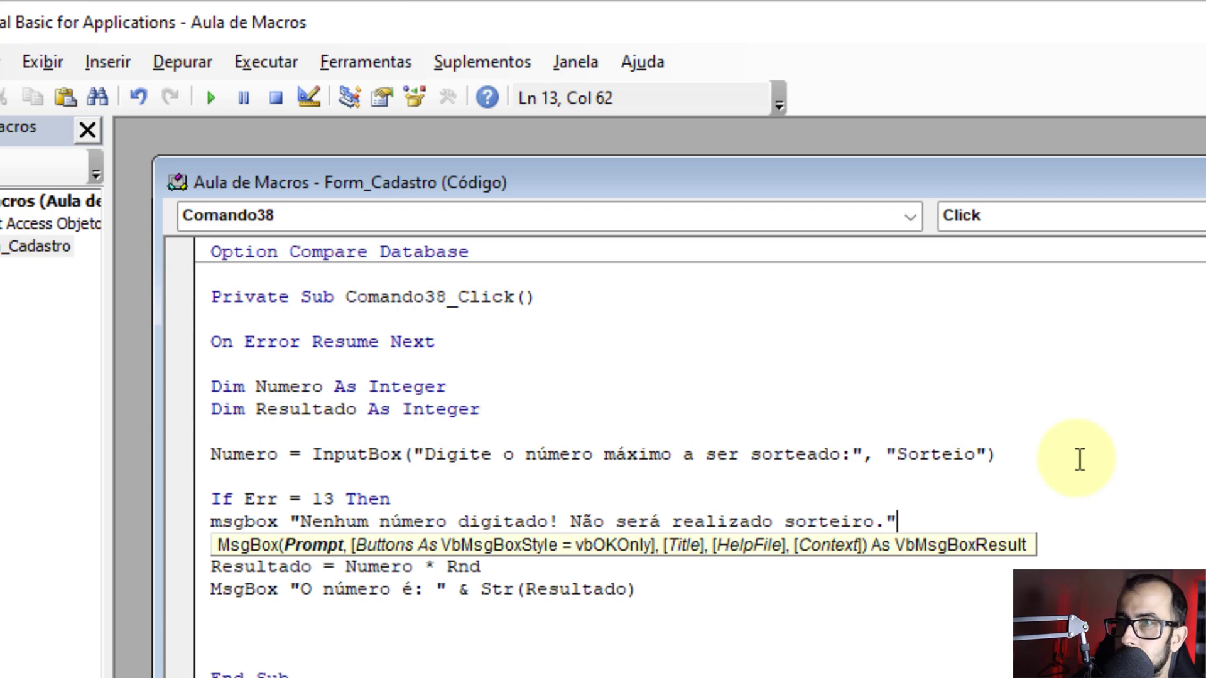
key(Return)
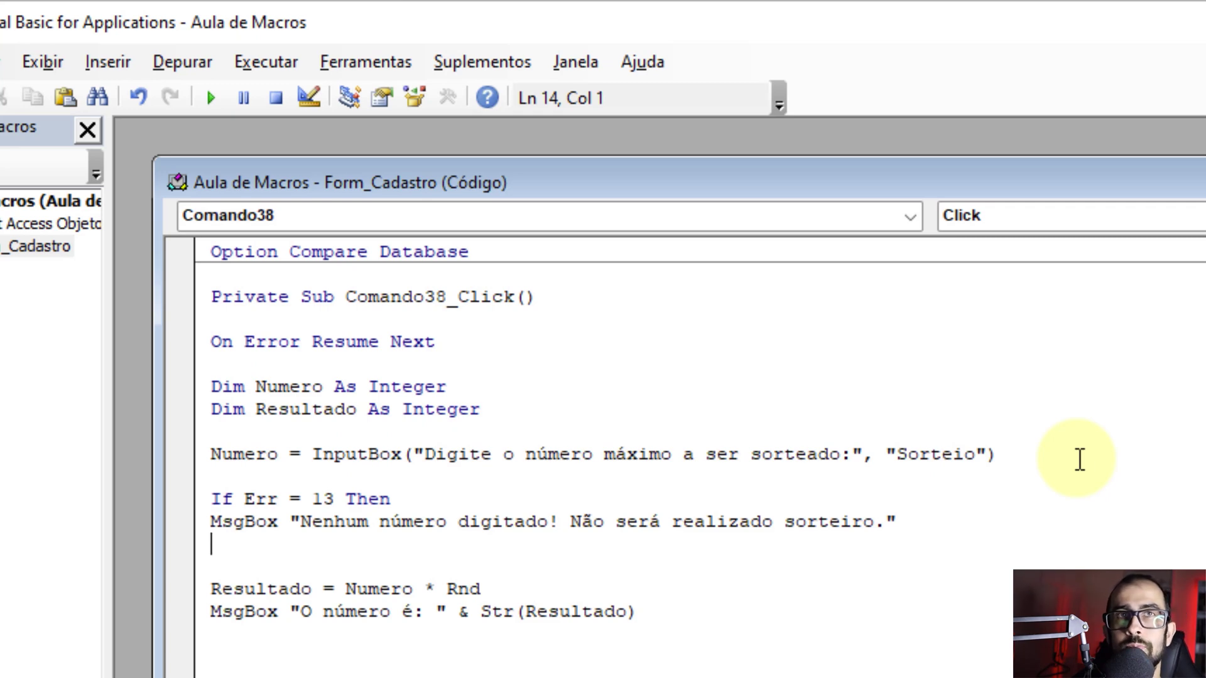
Step: Follow the warning with Exit Sub and close the block with End If
text(e)
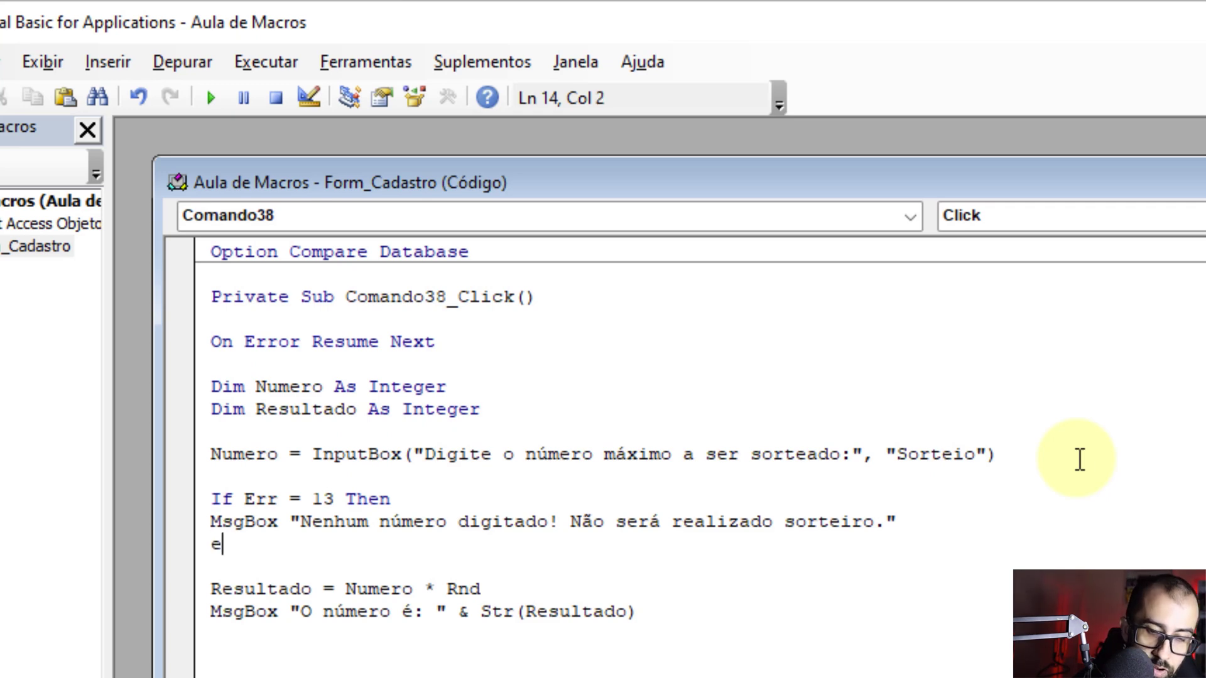
text(xit sub)
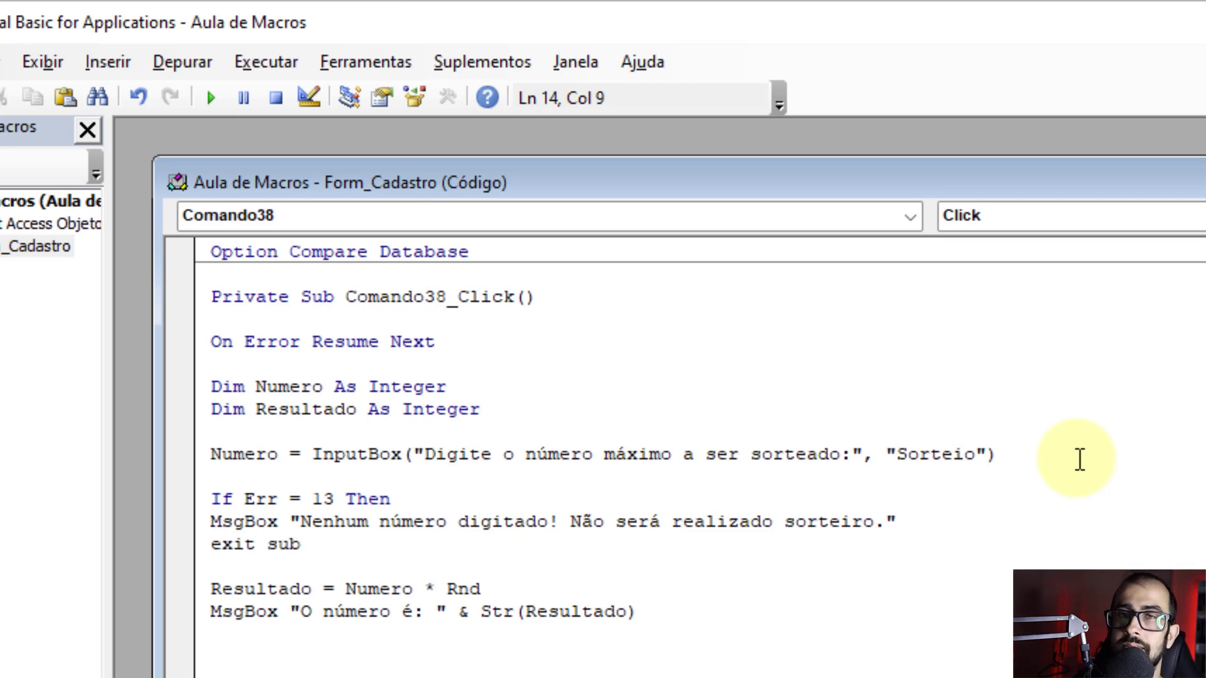
key(Return)
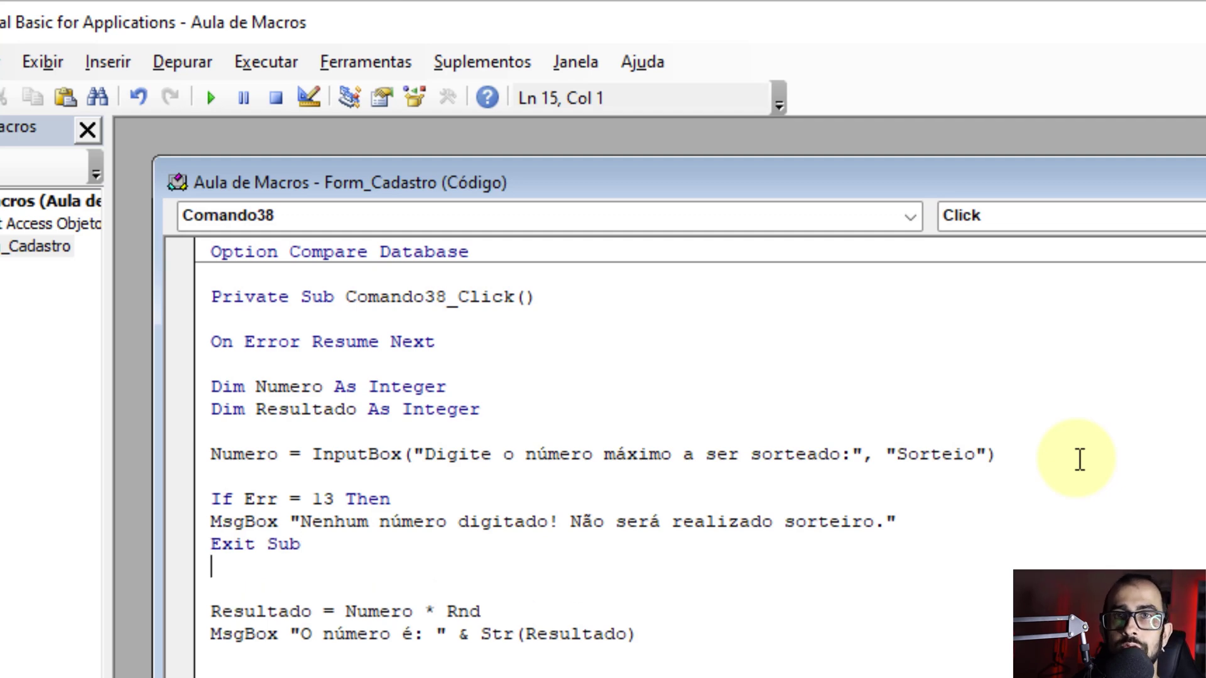
text(end )
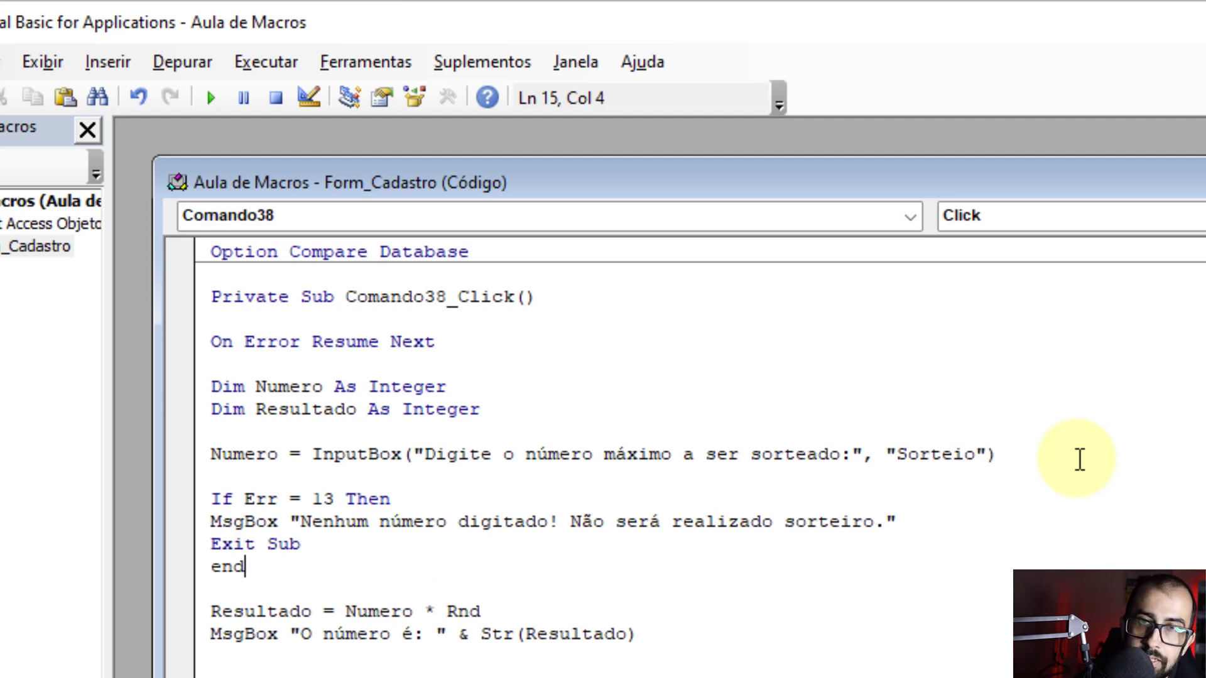
text(if)
key(Return)
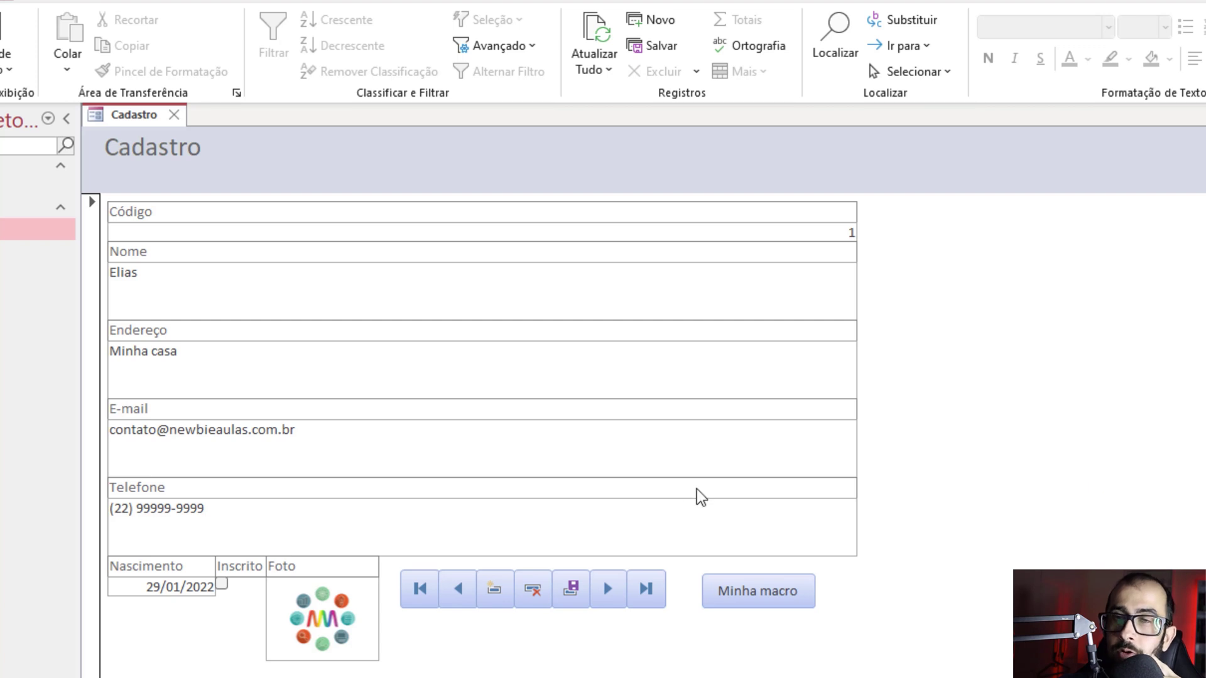
click(760, 603)
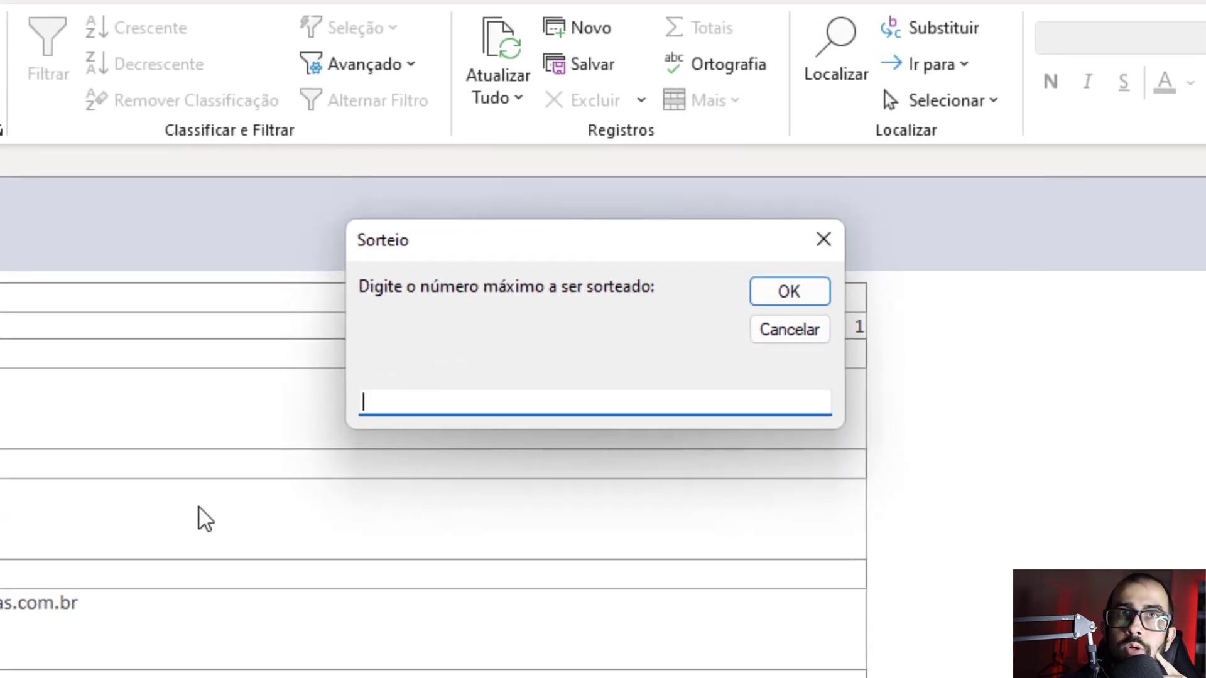
click(789, 300)
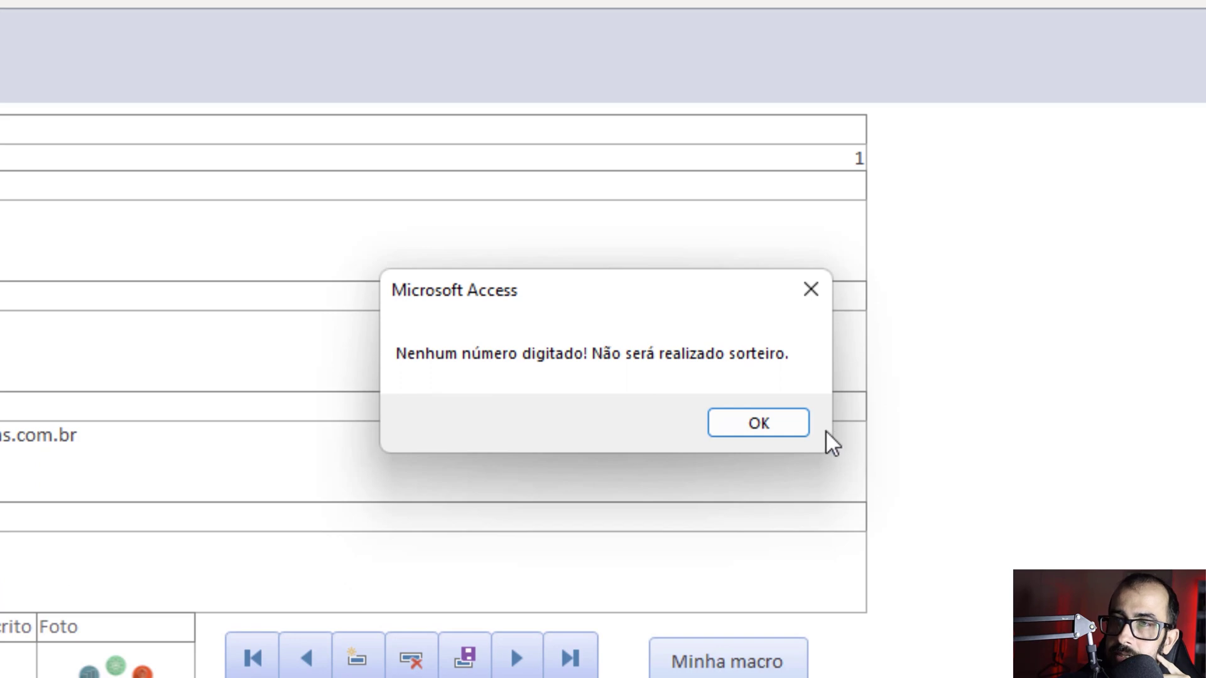
click(796, 422)
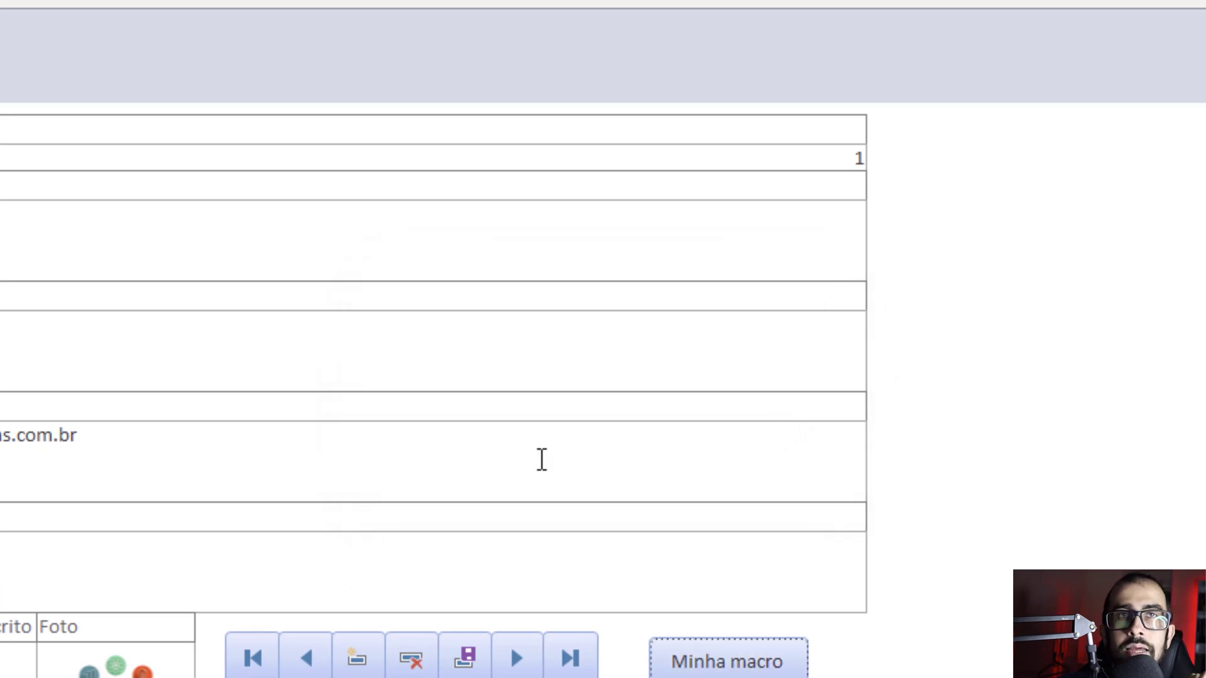